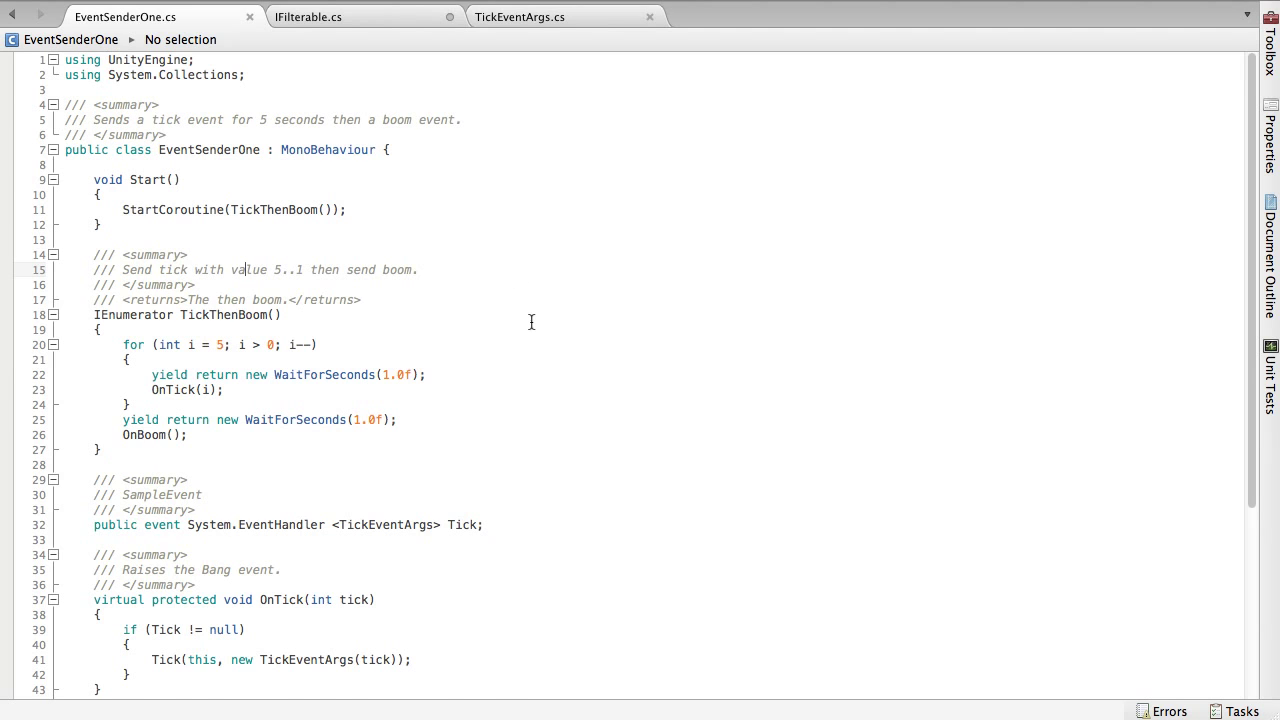
Review the Tick and Boom event declarations in the EventSenderOne script
{"action": "scroll", "coordinate": [529, 318], "scroll_direction": "down", "scroll_amount": 5}
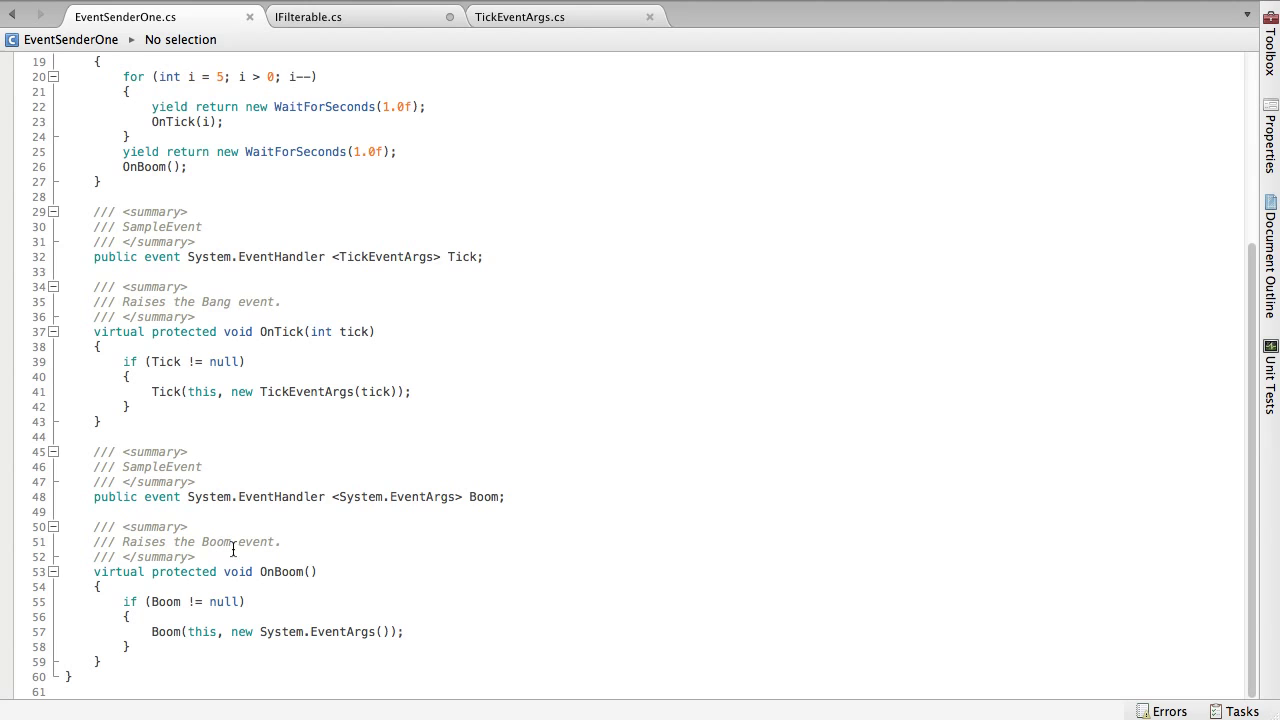
{"action": "left_click_drag", "start_coordinate": [84, 256], "coordinate": [494, 256]}
{"action": "left_click_drag", "start_coordinate": [66, 497], "coordinate": [534, 496]}
{"action": "left_click", "coordinate": [534, 496]}
{"action": "scroll", "coordinate": [427, 501], "scroll_direction": "up", "scroll_amount": 6}
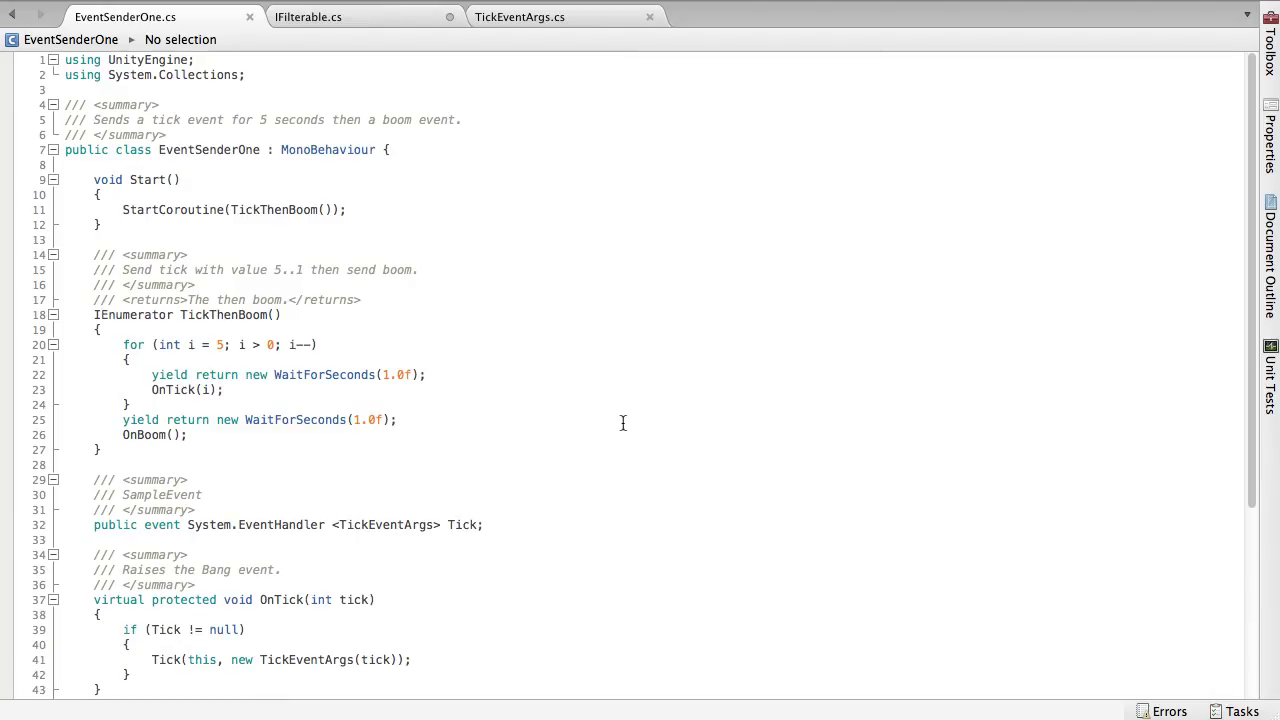
Back in Unity, create an empty GameObject and attach the EventSenderOne script to it
{"action": "key", "text": "super+Tab"}
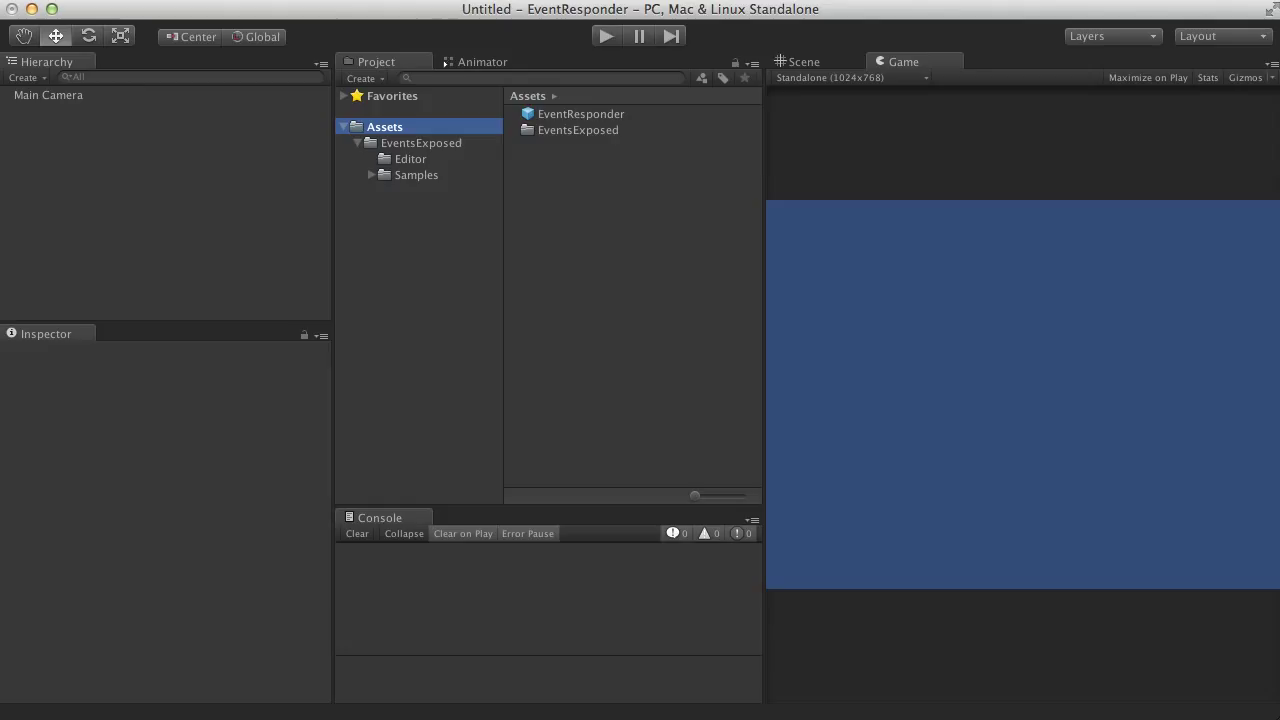
{"action": "left_click", "coordinate": [30, 2]}
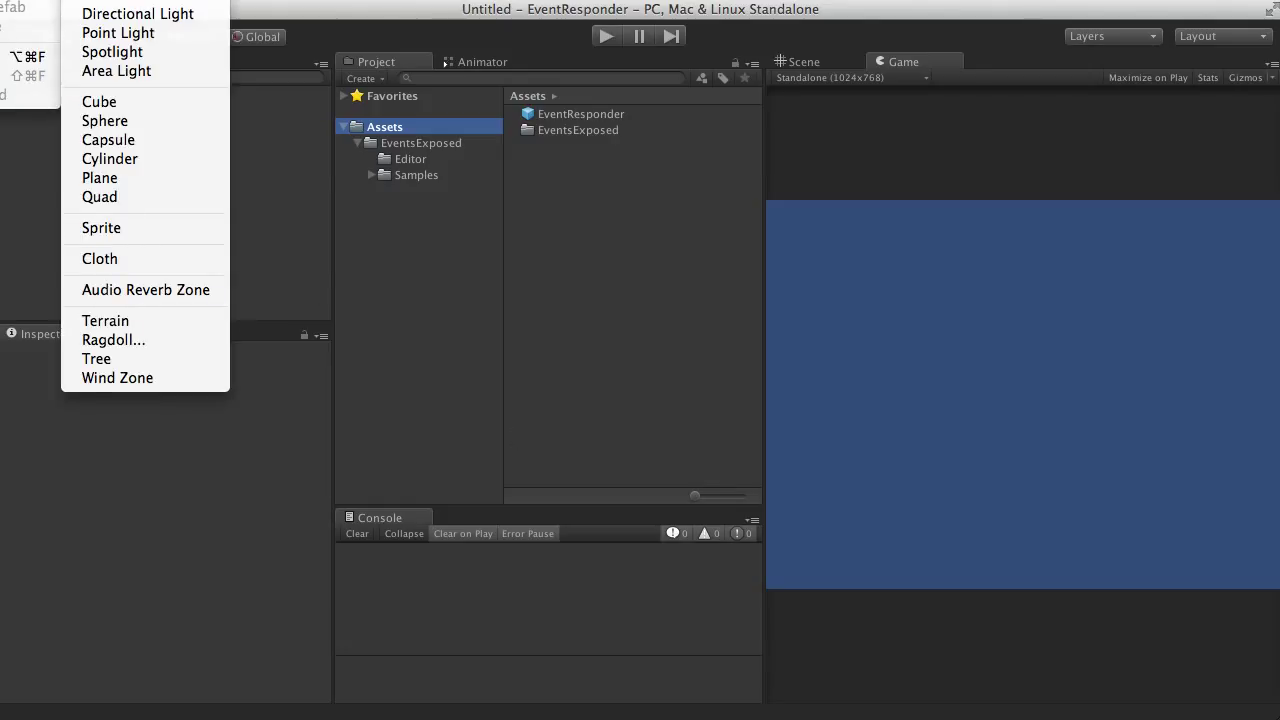
{"action": "key", "text": "Escape"}
{"action": "key", "text": "Escape"}
{"action": "key", "text": "super+shift+n"}
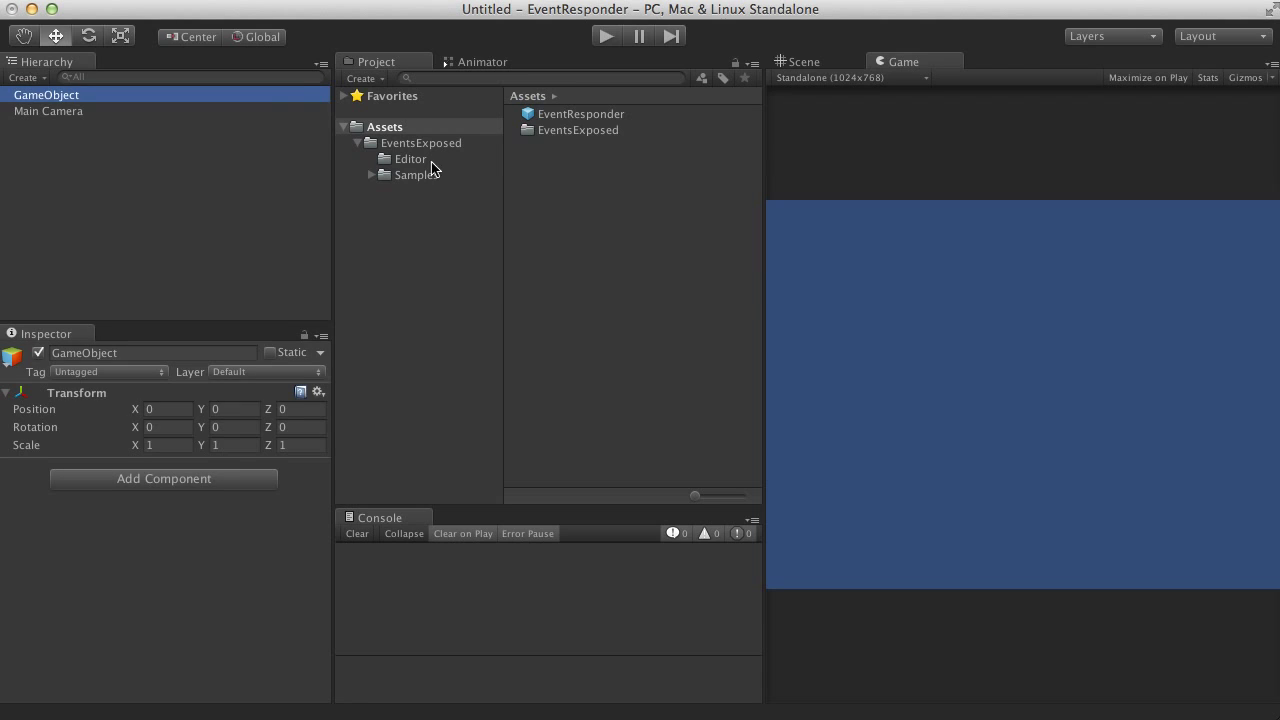
{"action": "left_click", "coordinate": [373, 176]}
{"action": "left_click", "coordinate": [428, 208]}
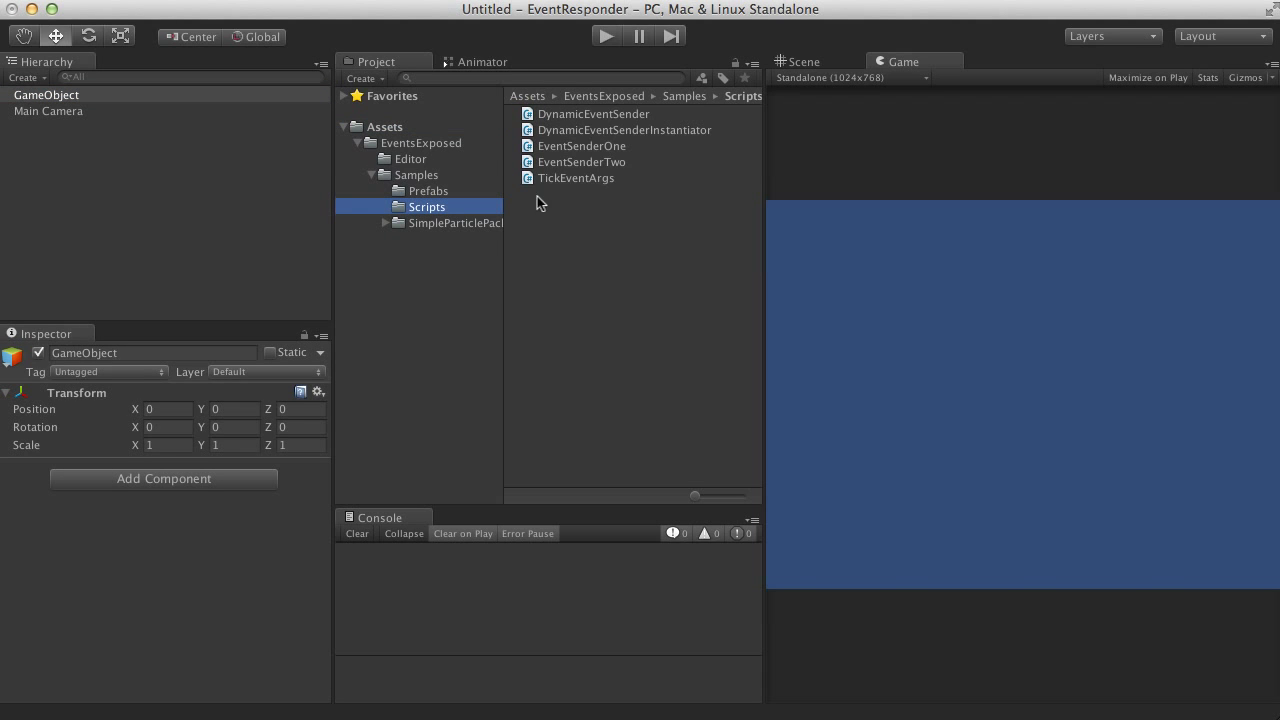
{"action": "left_click_drag", "start_coordinate": [600, 148], "coordinate": [28, 95]}
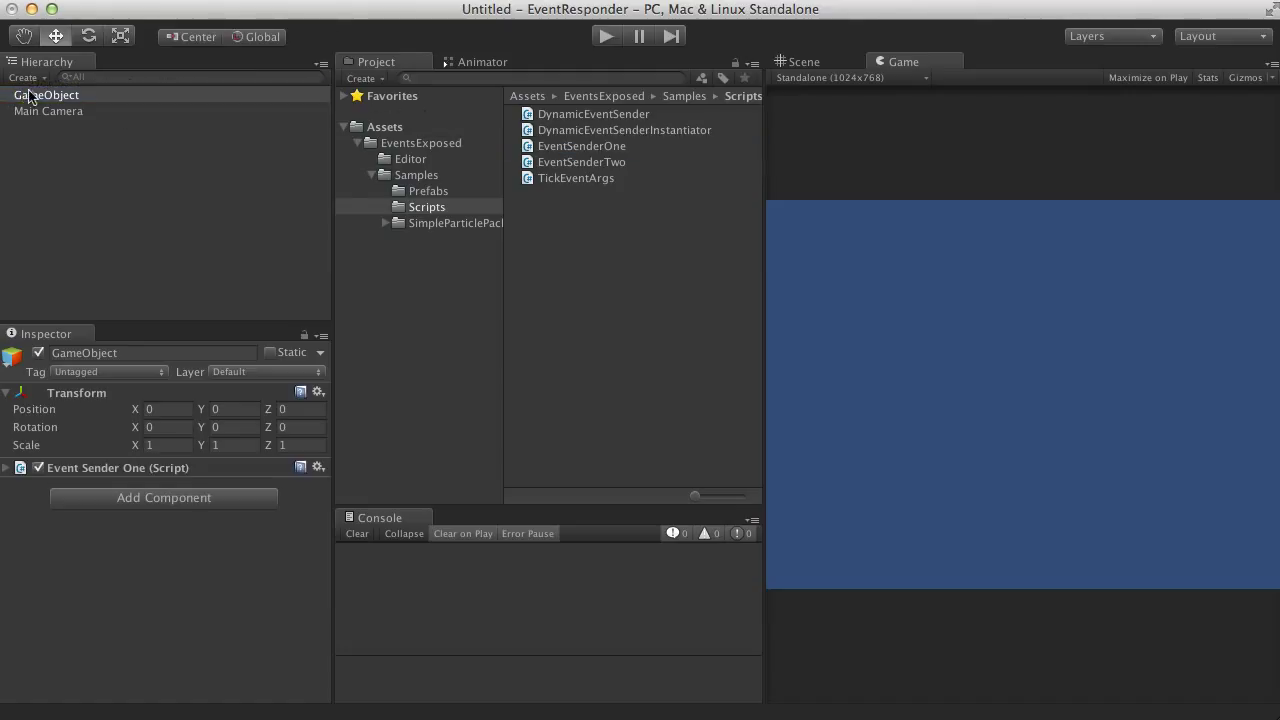
Create a second empty GameObject named Responder
{"action": "left_click", "coordinate": [373, 176]}
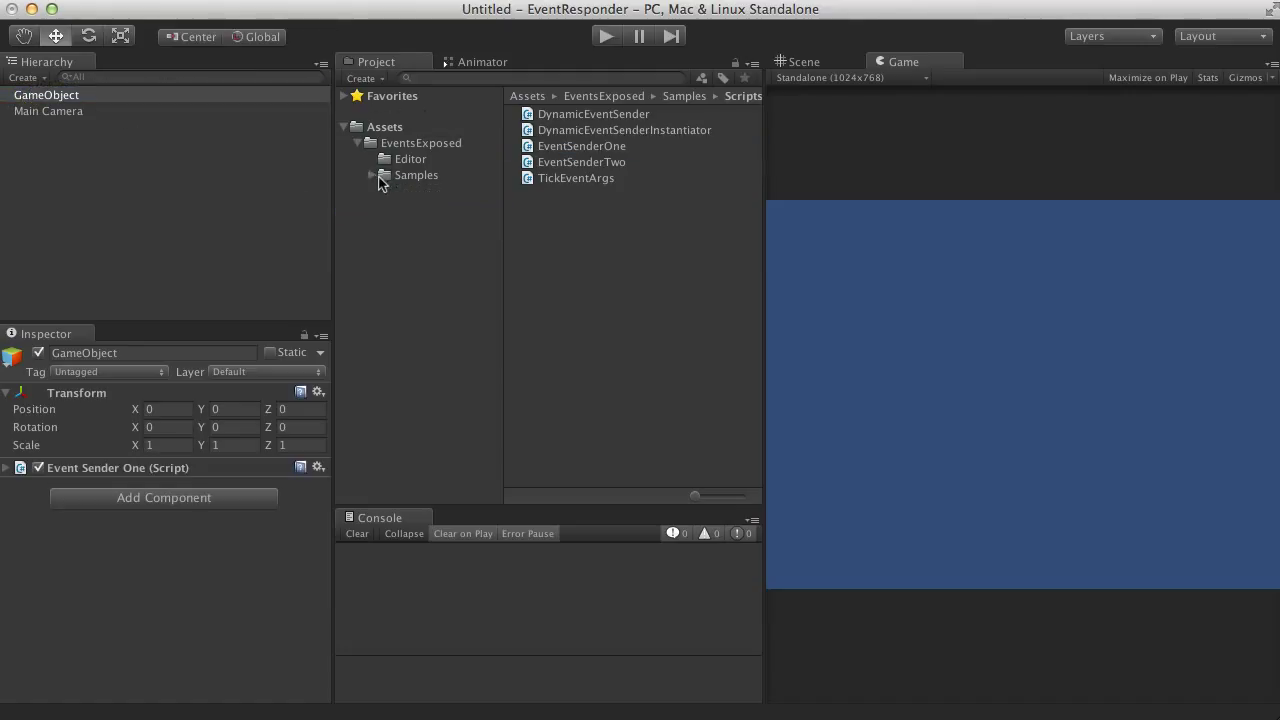
{"action": "left_click", "coordinate": [391, 143]}
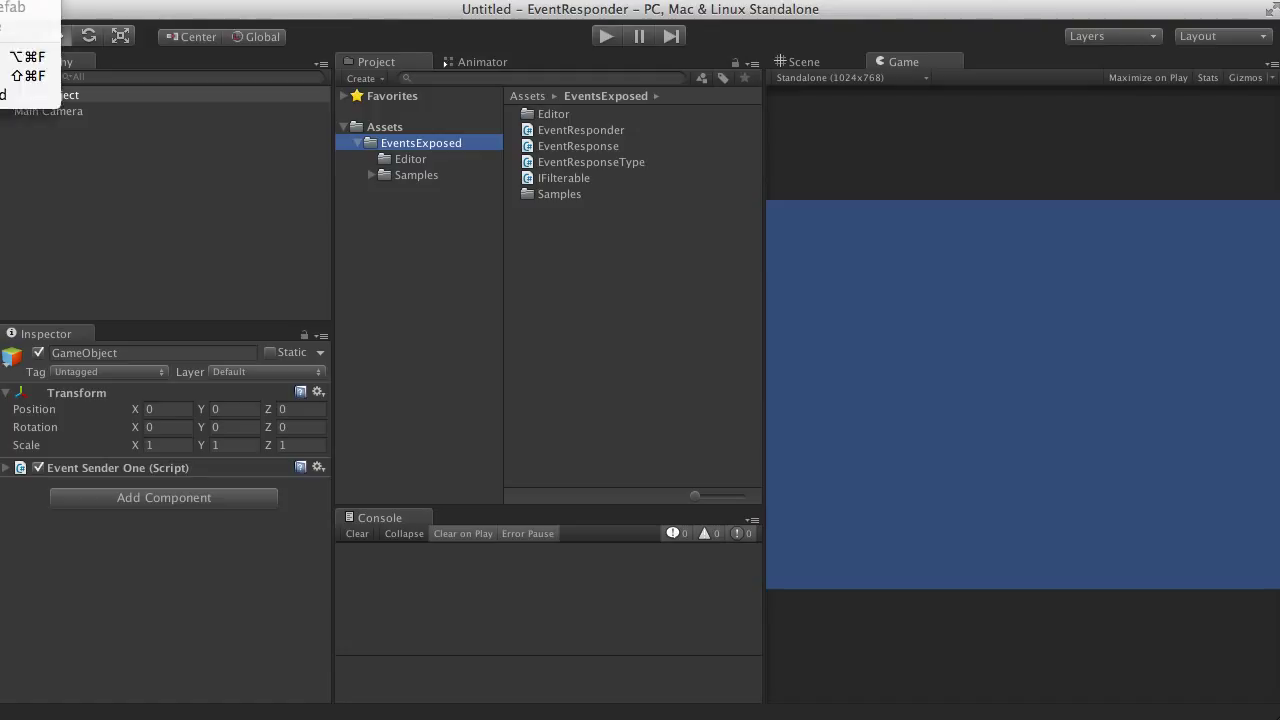
{"action": "key", "text": "super+shift+n"}
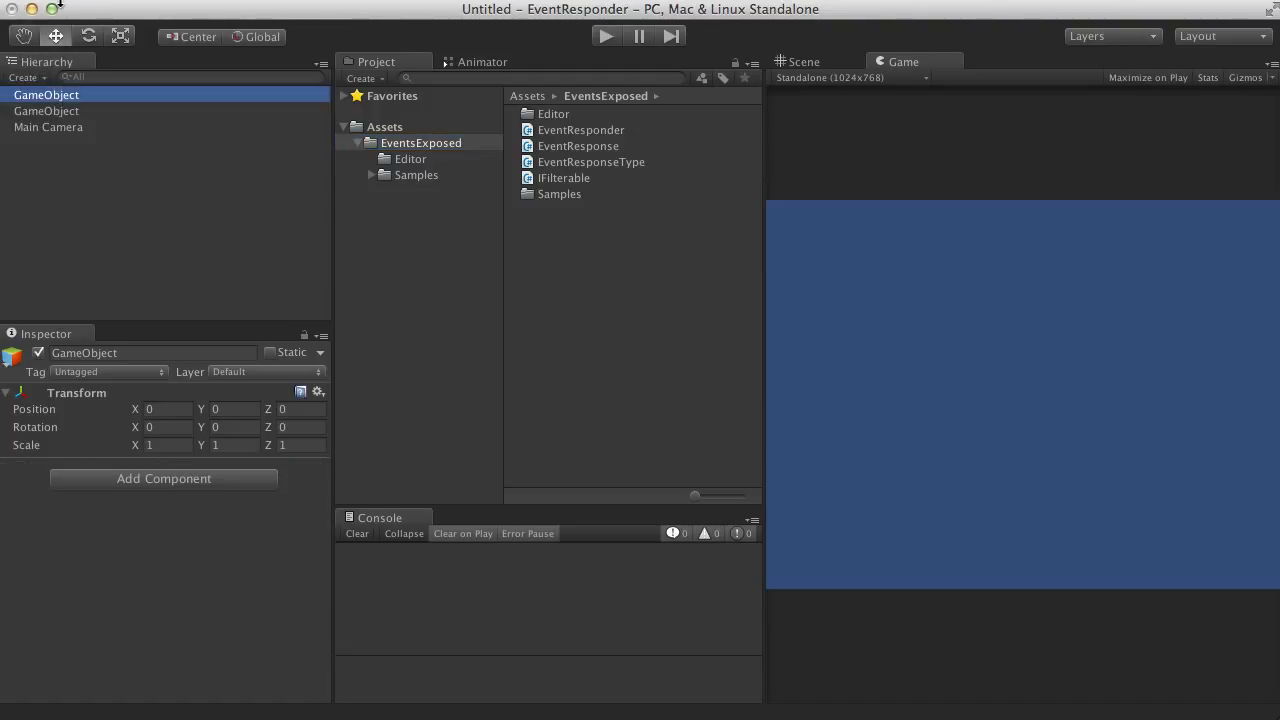
{"action": "key", "text": "Return"}
{"action": "type", "text": "Responder"}
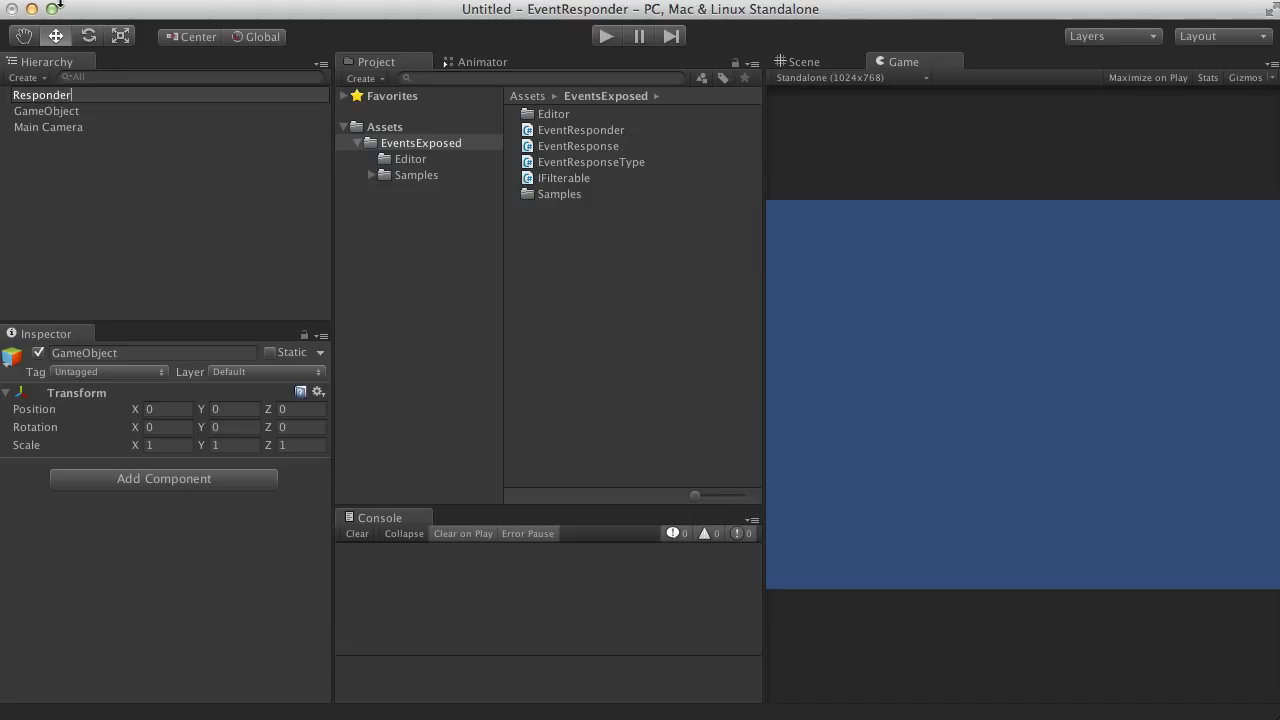
{"action": "key", "text": "Return"}
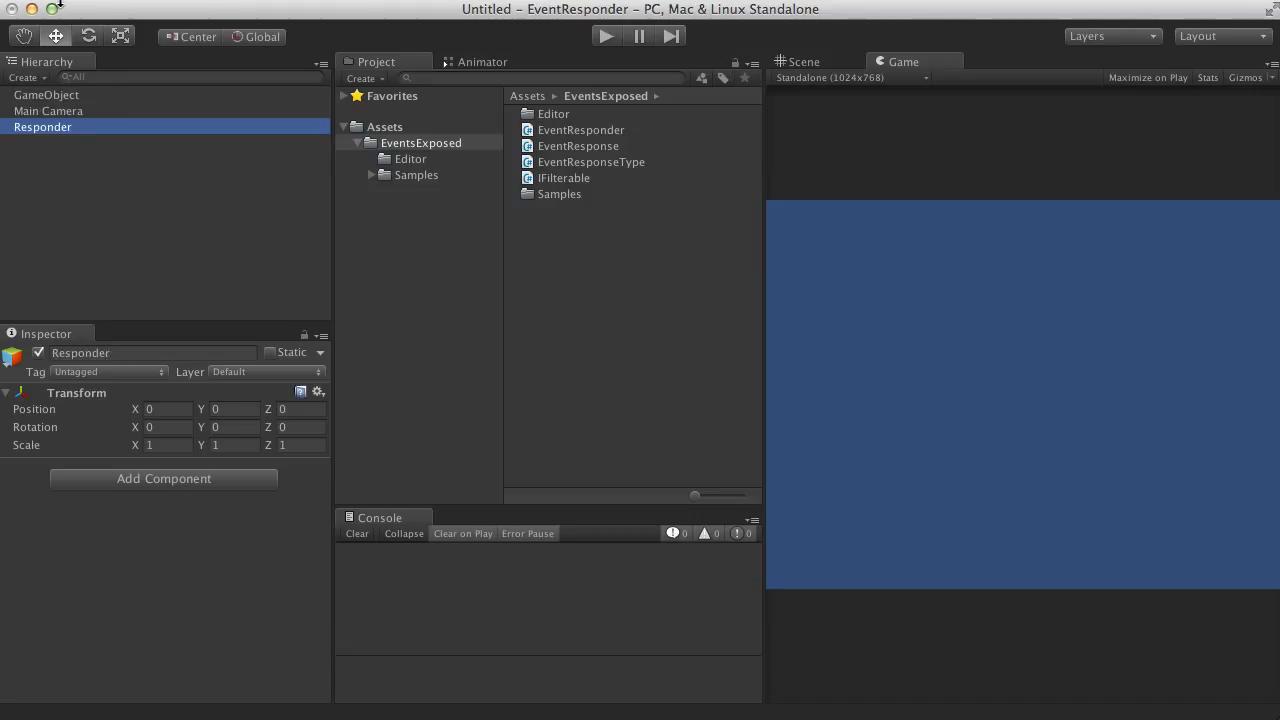
Rename the script-carrying GameObject to Sender, then select Responder
{"action": "left_click", "coordinate": [66, 95]}
{"action": "key", "text": "Return"}
{"action": "type", "text": "Sender"}
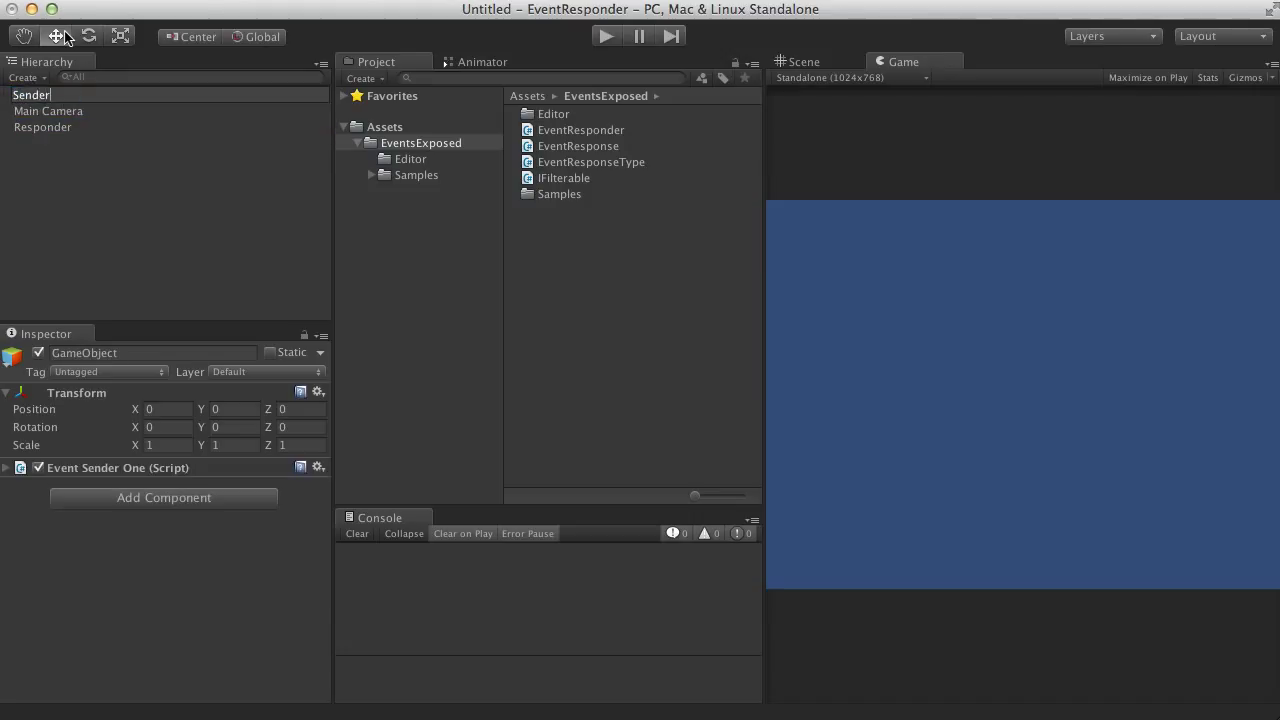
{"action": "key", "text": "Return"}
{"action": "left_click", "coordinate": [71, 112]}
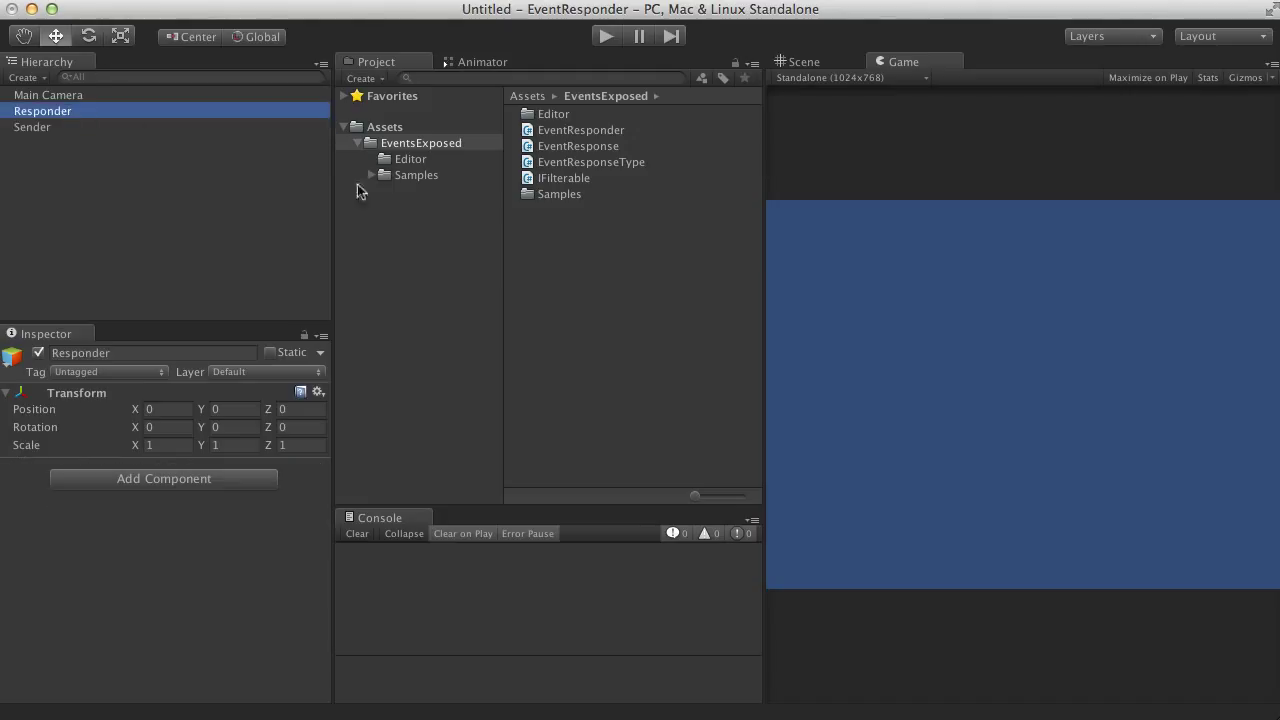
Attach EventResponder to Responder with Sender as source and component EventSenderOne
{"action": "left_click_drag", "start_coordinate": [600, 135], "coordinate": [93, 111]}
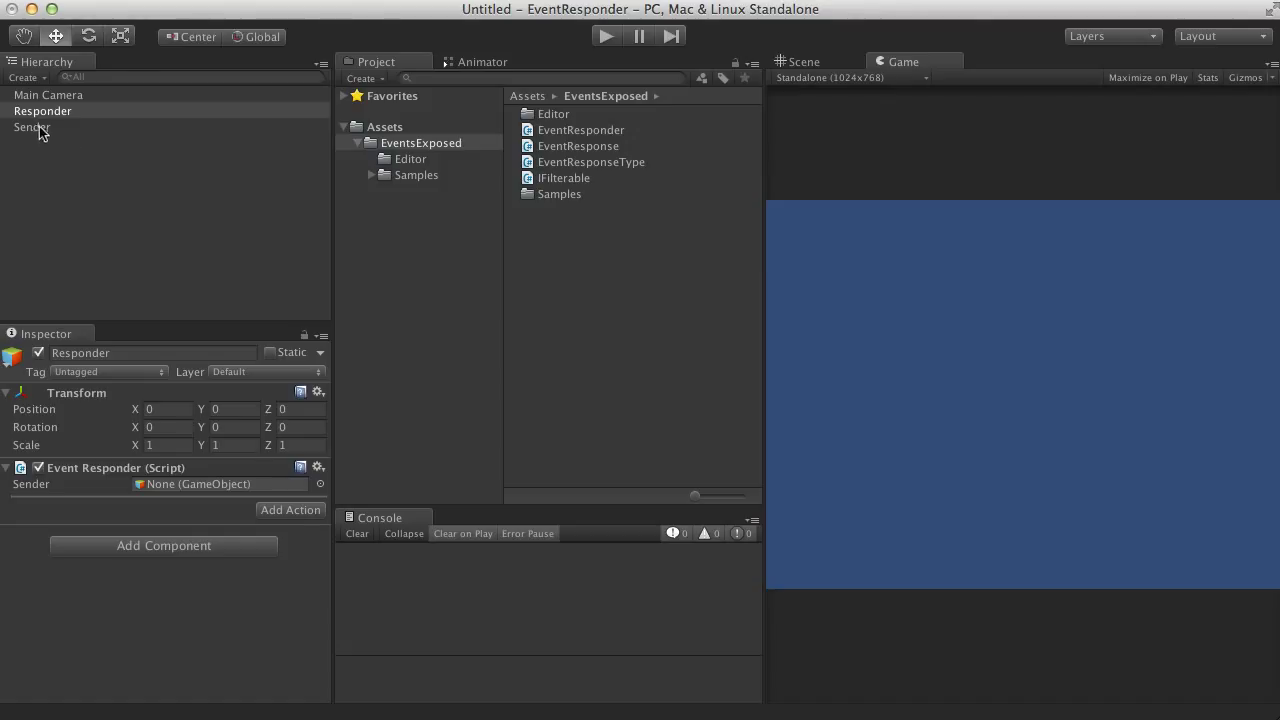
{"action": "left_click_drag", "start_coordinate": [40, 128], "coordinate": [191, 486]}
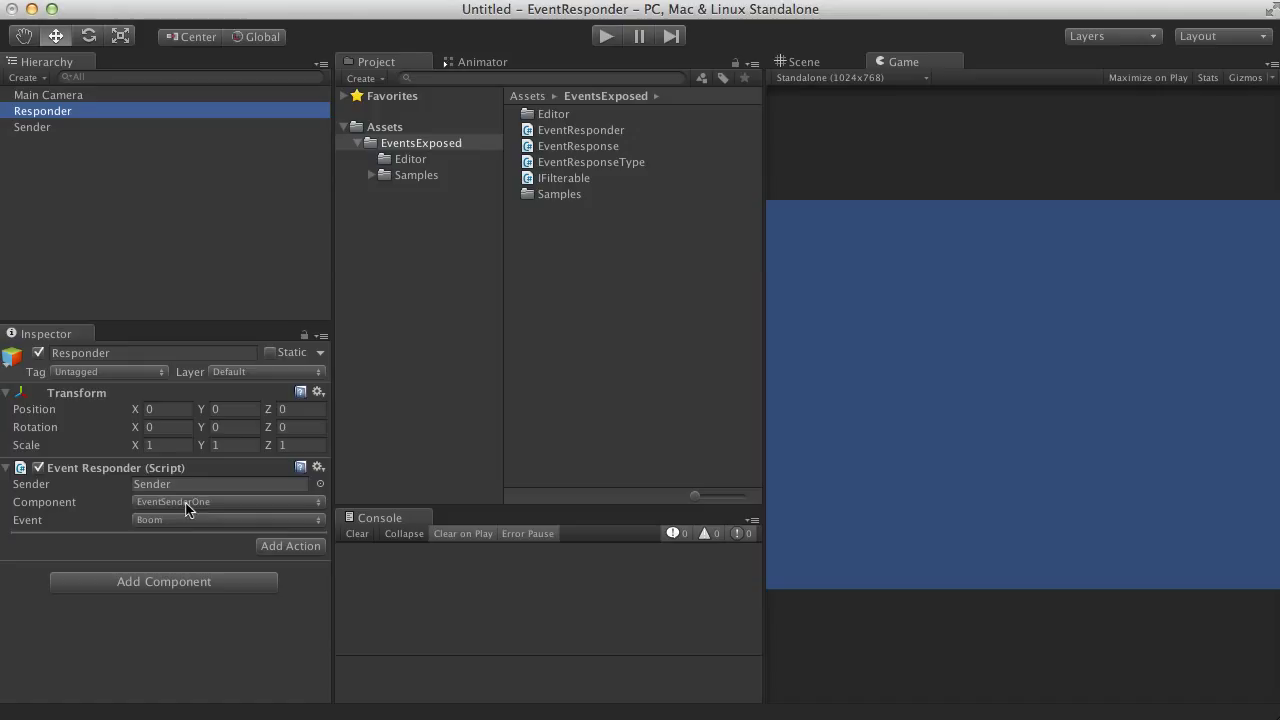
{"action": "left_click", "coordinate": [298, 504]}
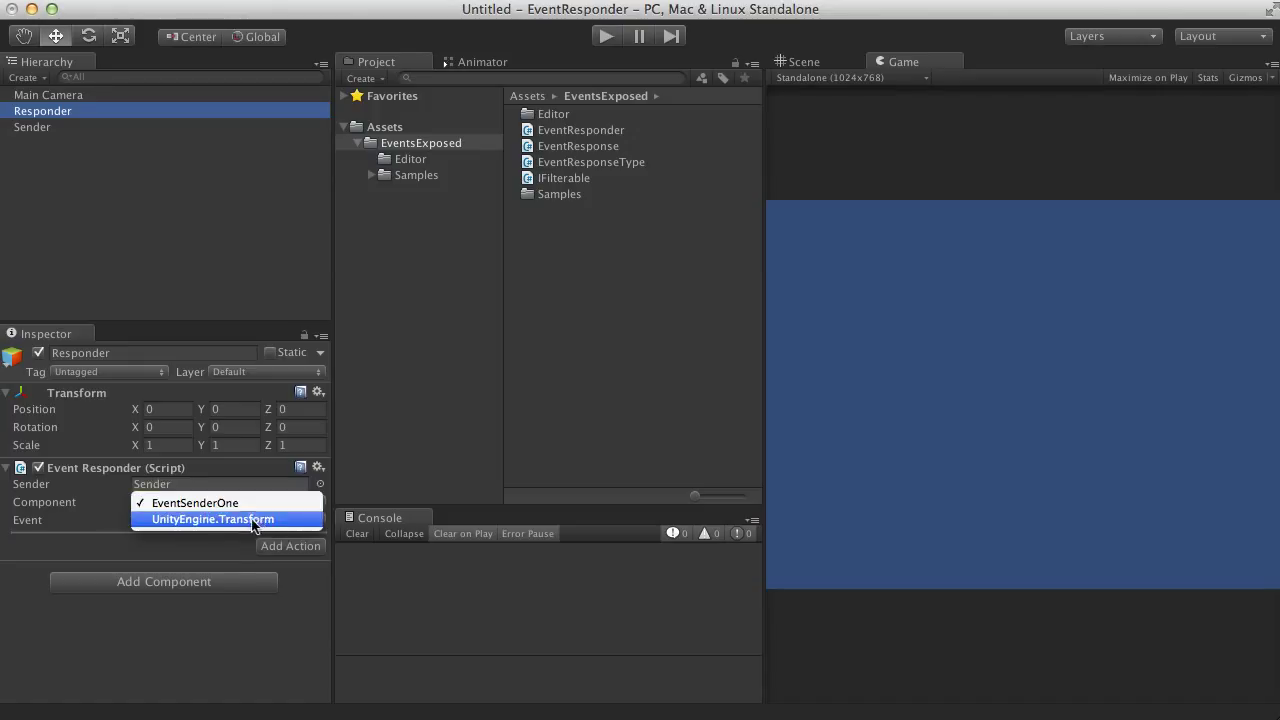
{"action": "left_click", "coordinate": [258, 526]}
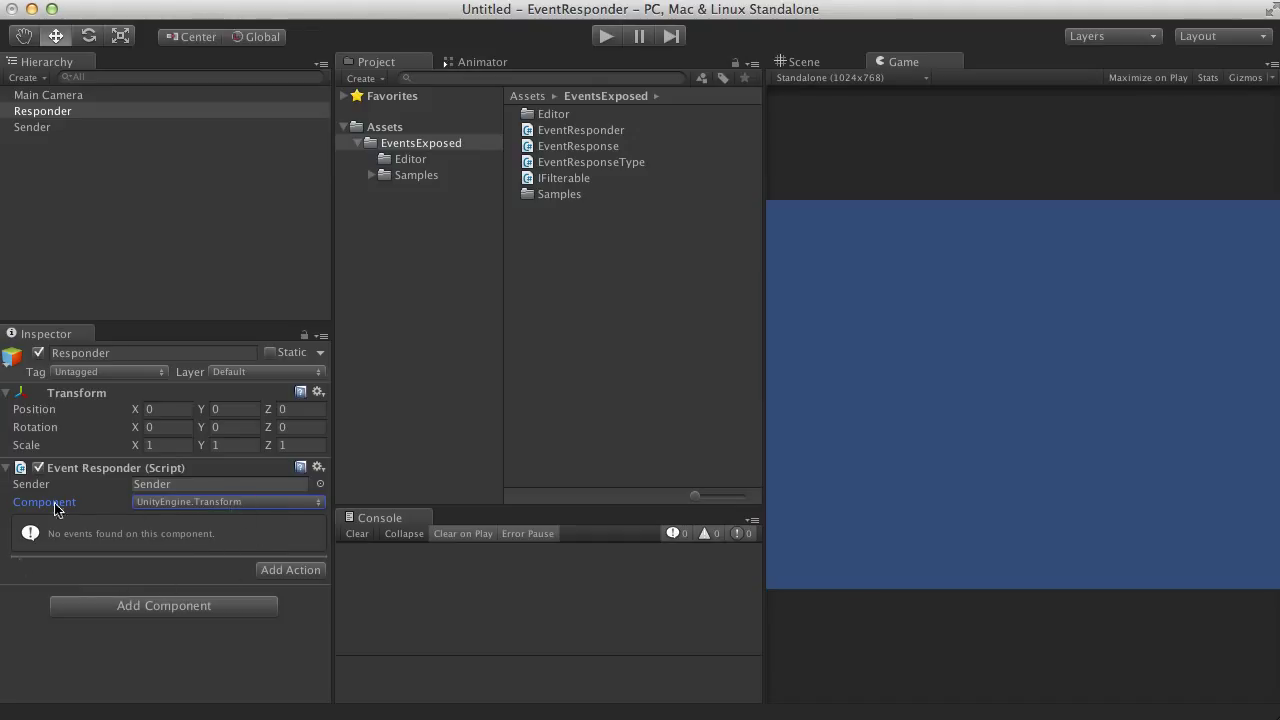
{"action": "left_click", "coordinate": [200, 502]}
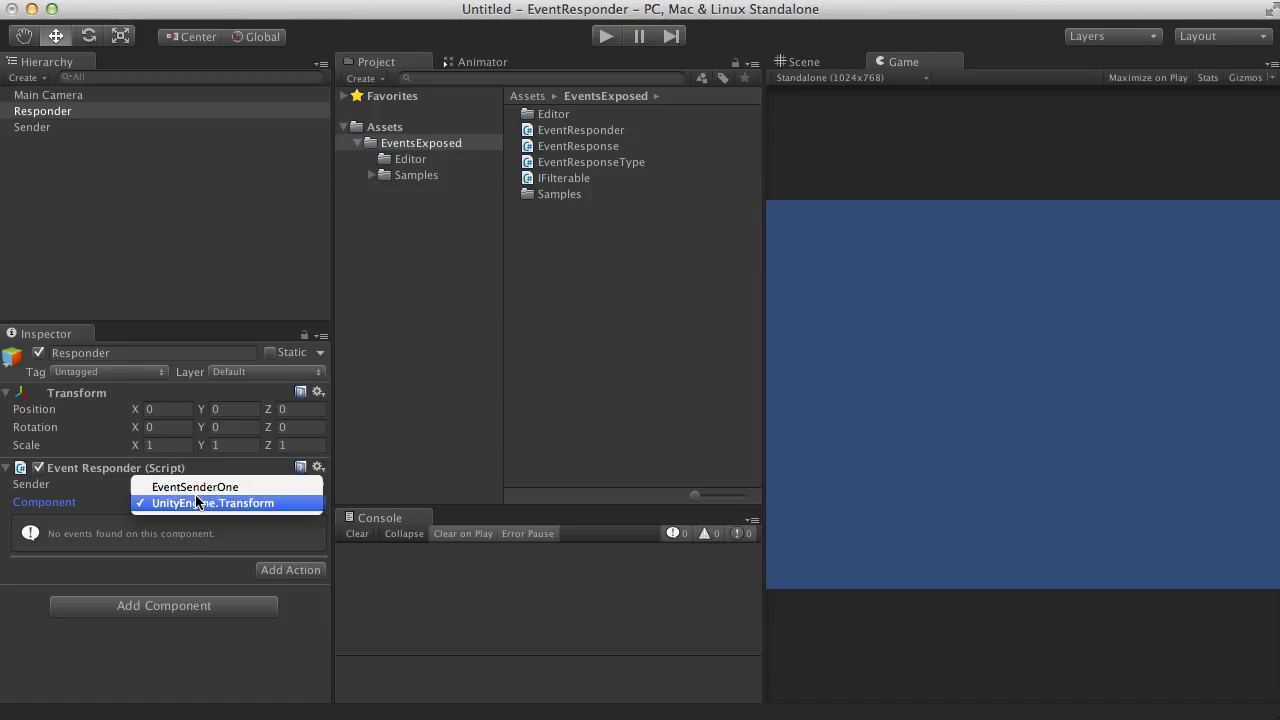
{"action": "left_click", "coordinate": [198, 487]}
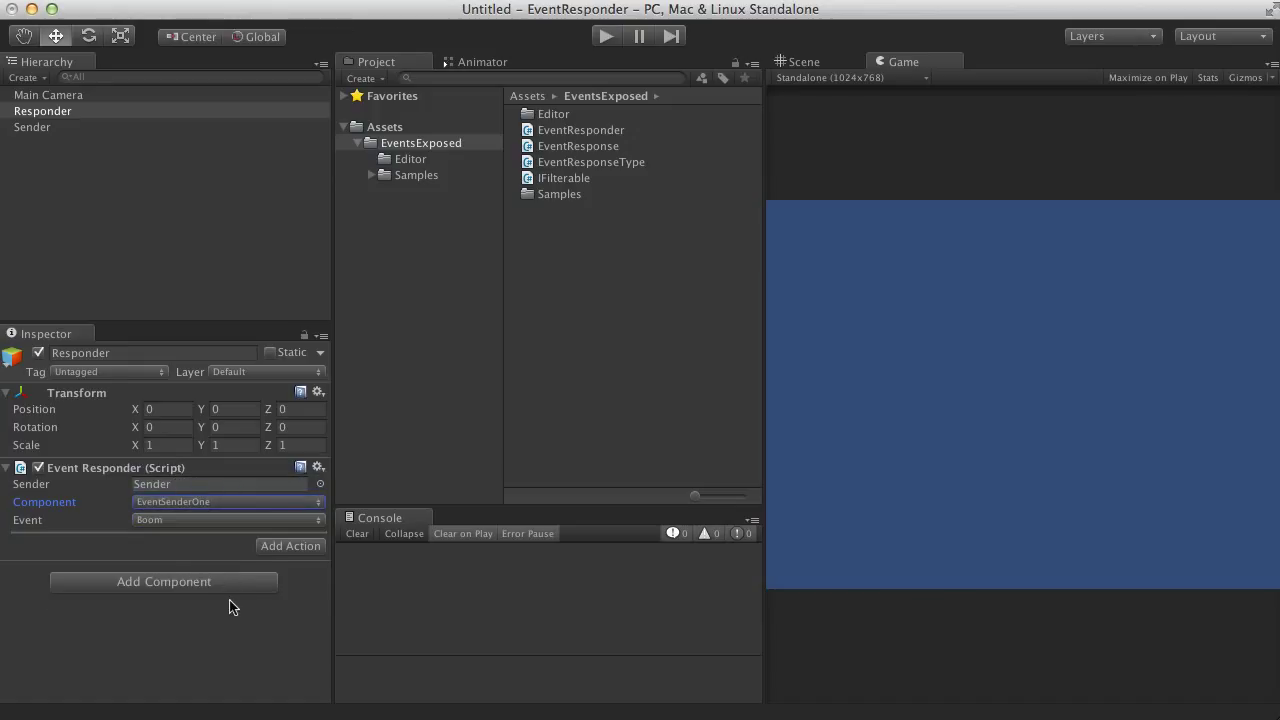
Set the Event Responder's event to Tick instead of Boom
{"action": "left_click", "coordinate": [166, 521]}
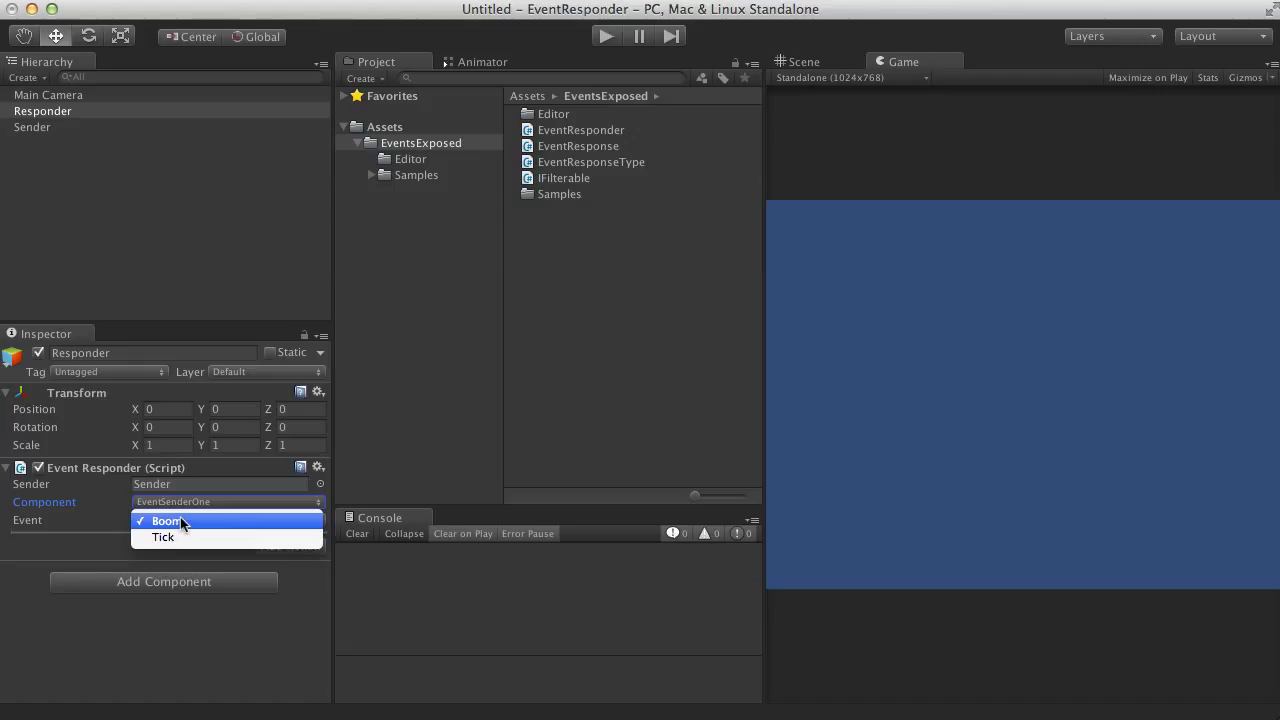
{"action": "left_click", "coordinate": [208, 676]}
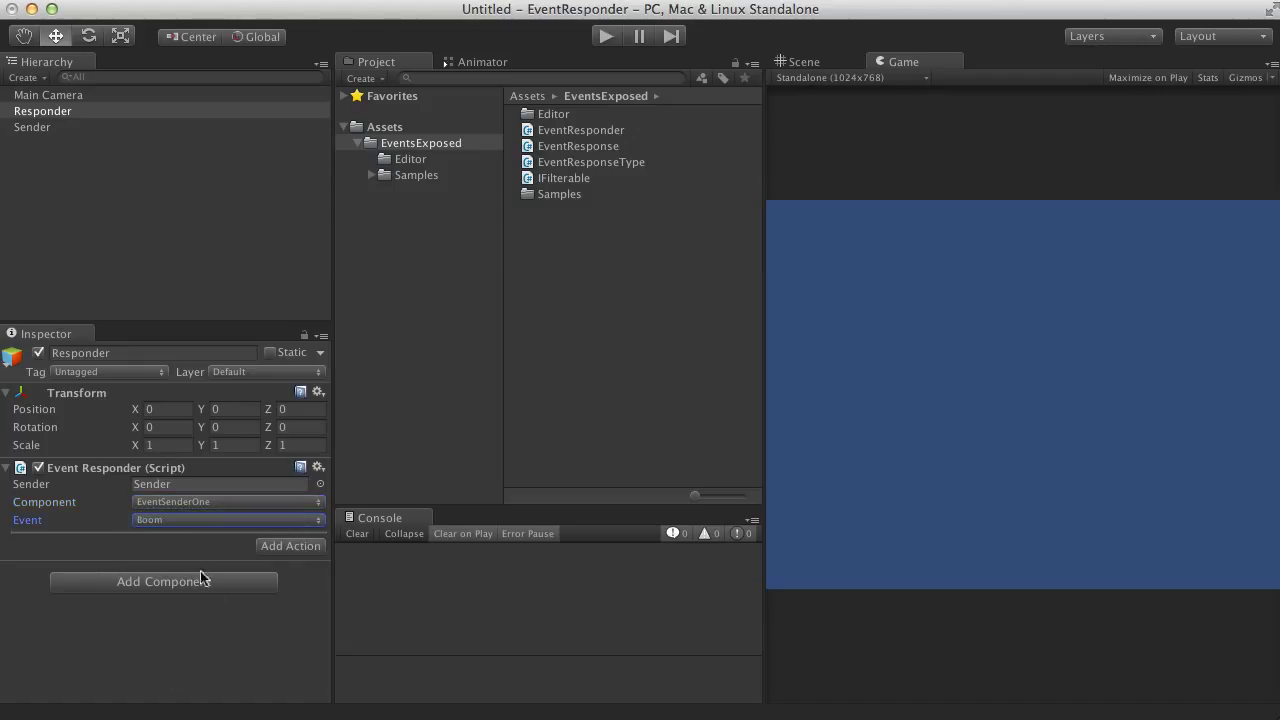
{"action": "left_click", "coordinate": [163, 522]}
{"action": "left_click", "coordinate": [160, 539]}
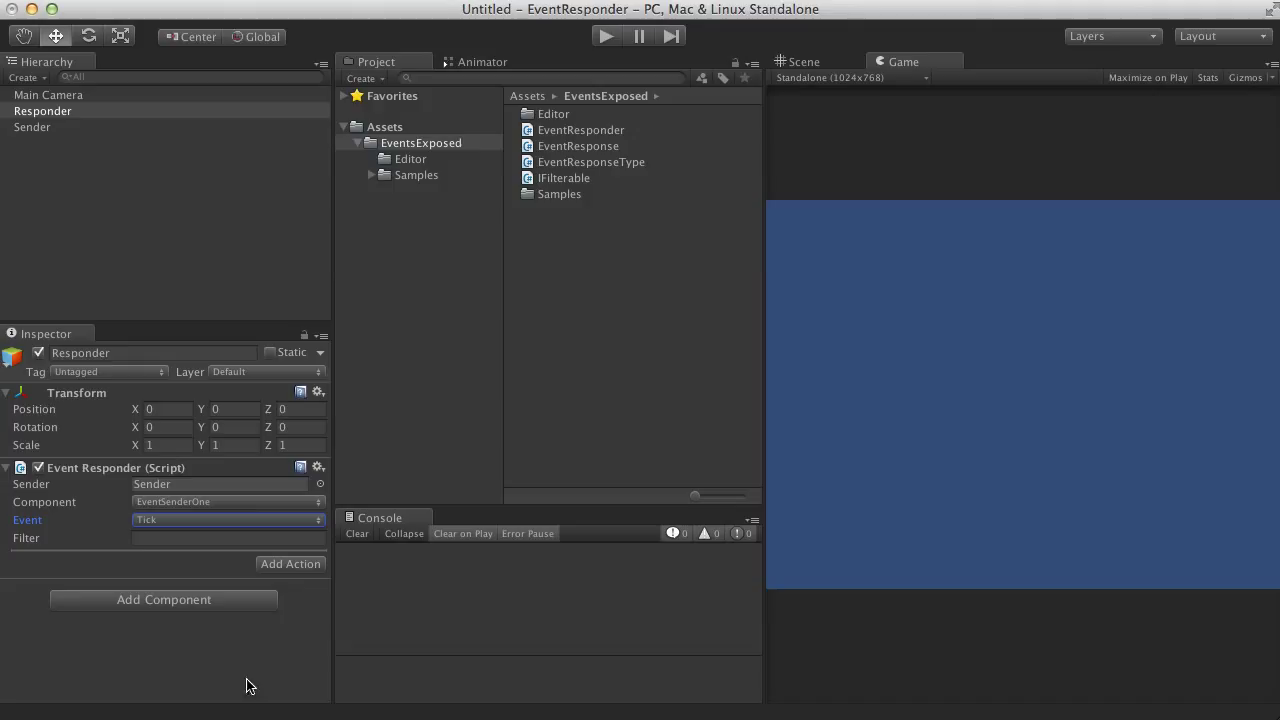
Add a response action to the Event Responder and test-run the scene
{"action": "left_click", "coordinate": [284, 565]}
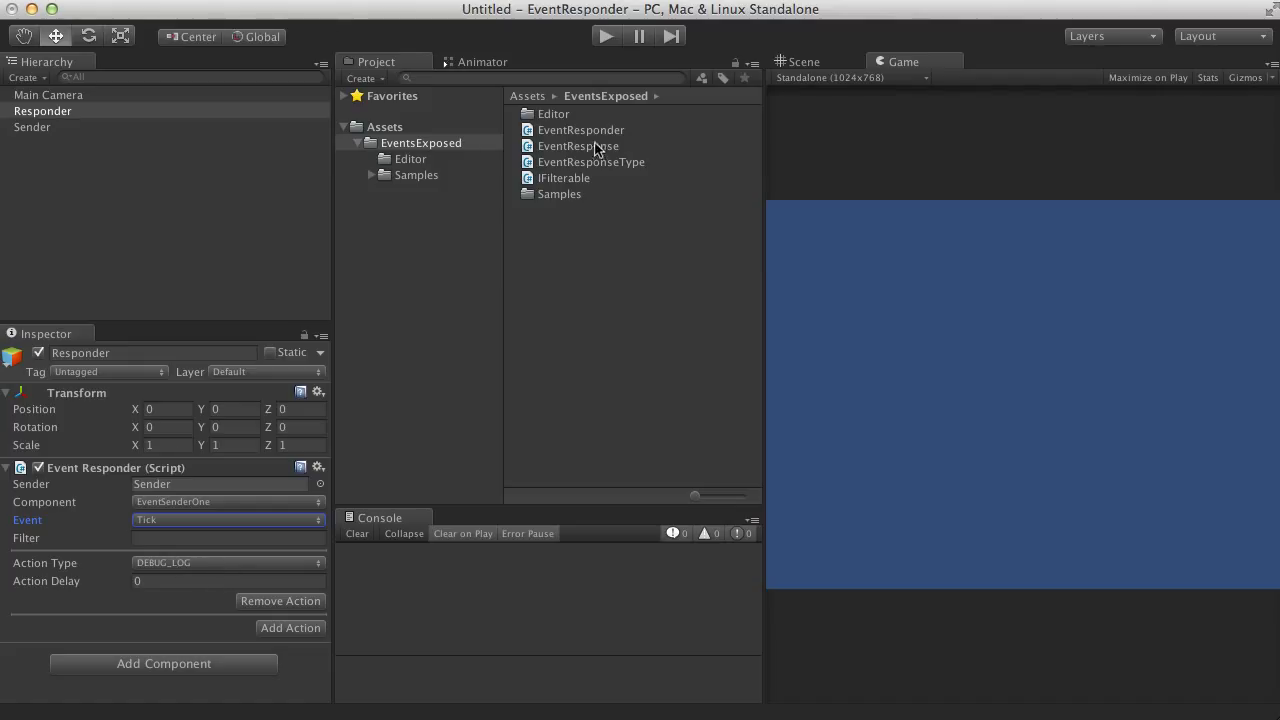
{"action": "left_click", "coordinate": [606, 37]}
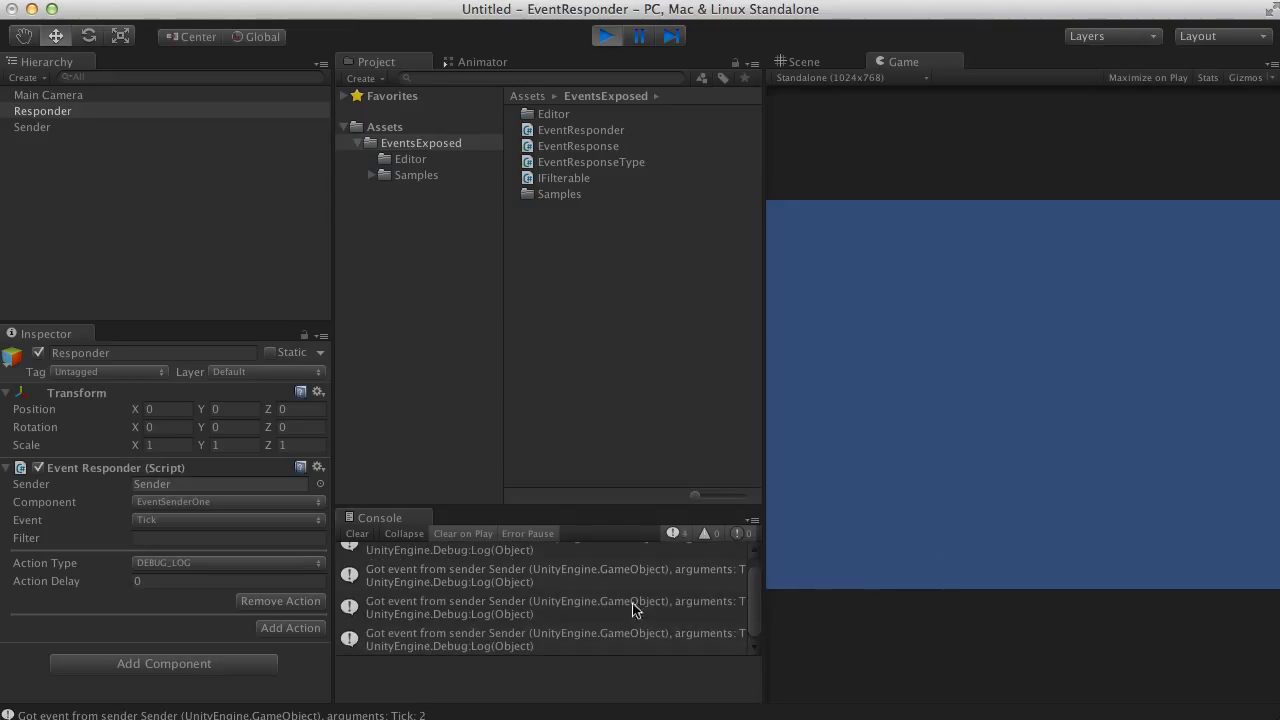
{"action": "left_click", "coordinate": [604, 36]}
Read each logged 'Got event from sender Sender' Tick message in the Console, down to Tick: 1
{"action": "scroll", "coordinate": [748, 600], "scroll_direction": "up", "scroll_amount": 2}
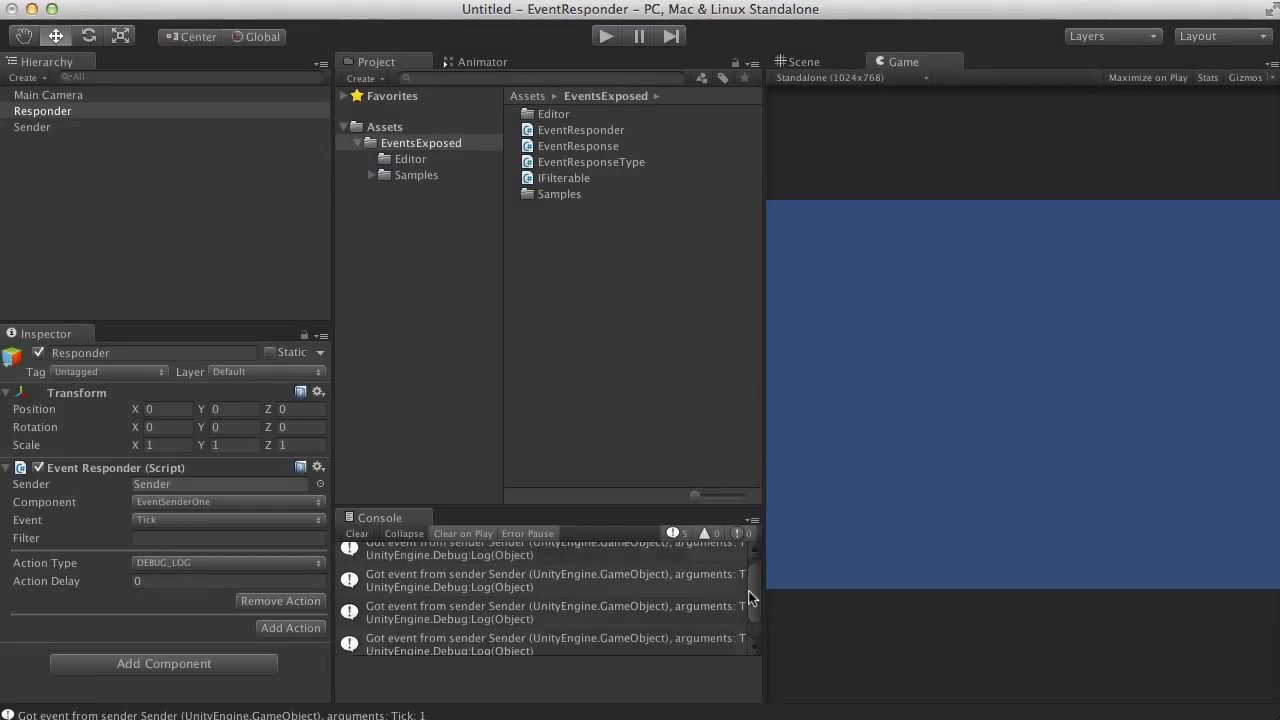
{"action": "left_click", "coordinate": [589, 562]}
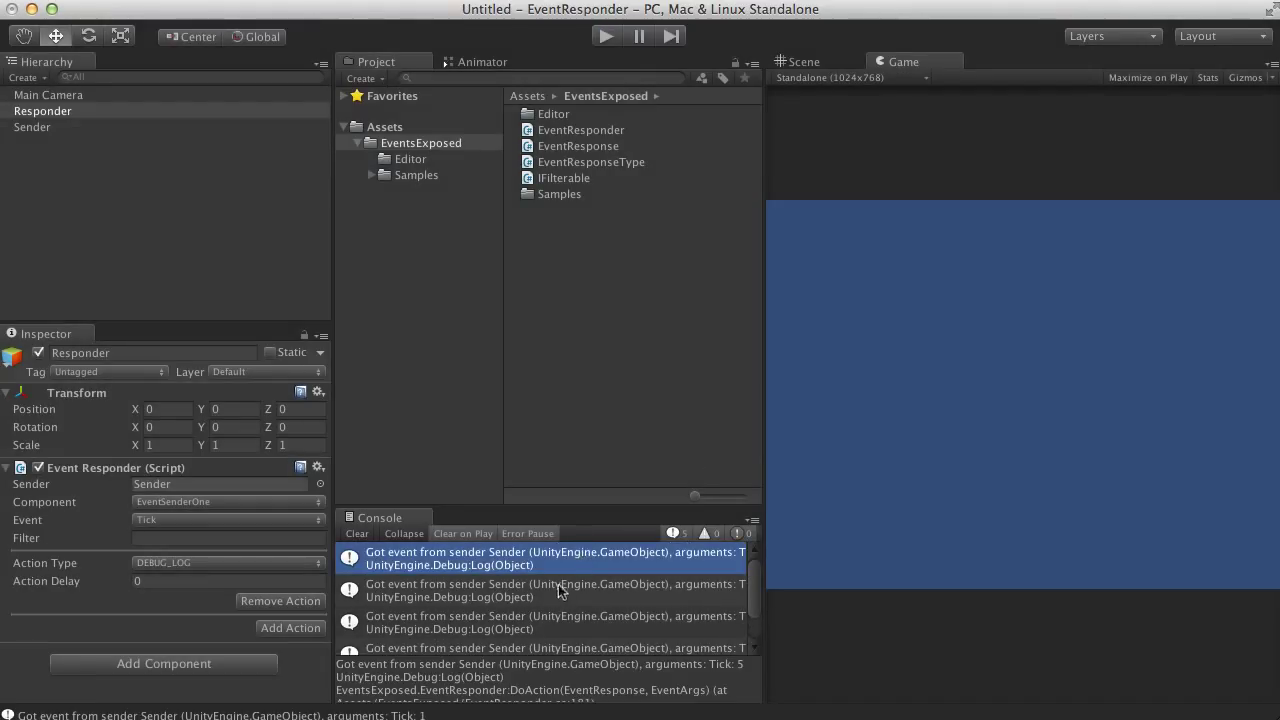
{"action": "left_click", "coordinate": [562, 594]}
{"action": "left_click", "coordinate": [570, 622]}
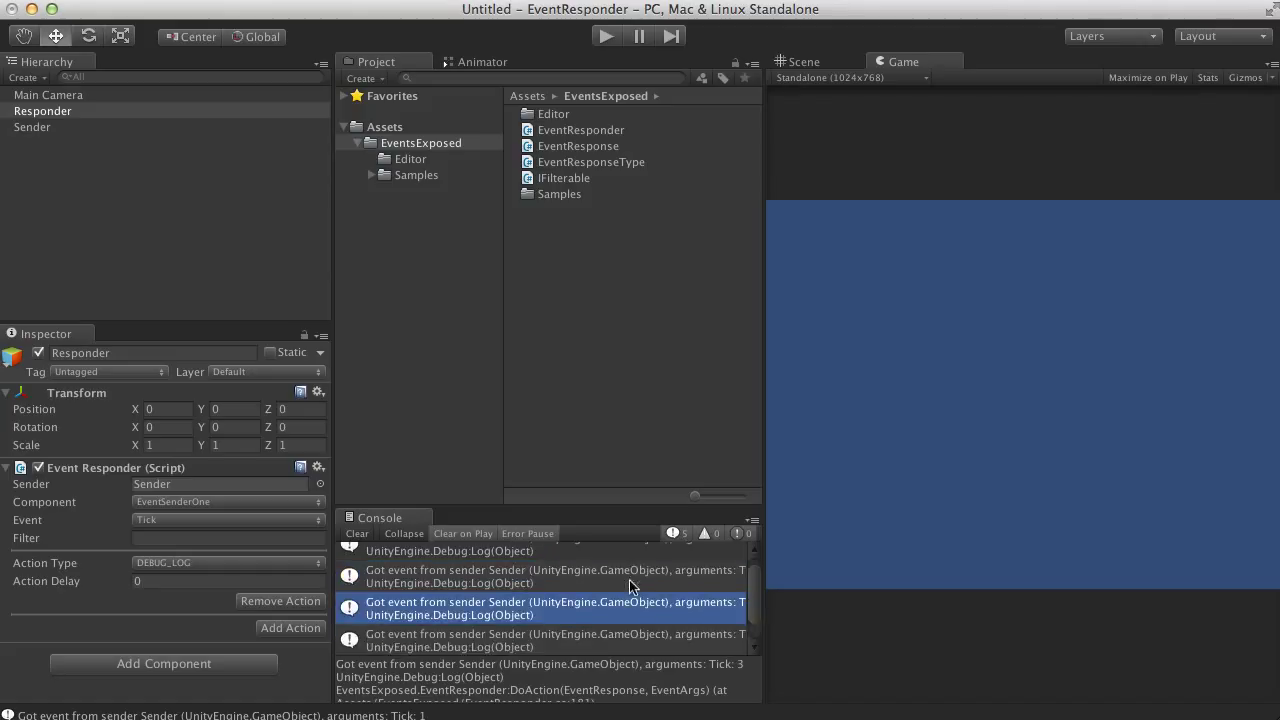
{"action": "left_click", "coordinate": [603, 646]}
{"action": "left_click", "coordinate": [590, 638]}
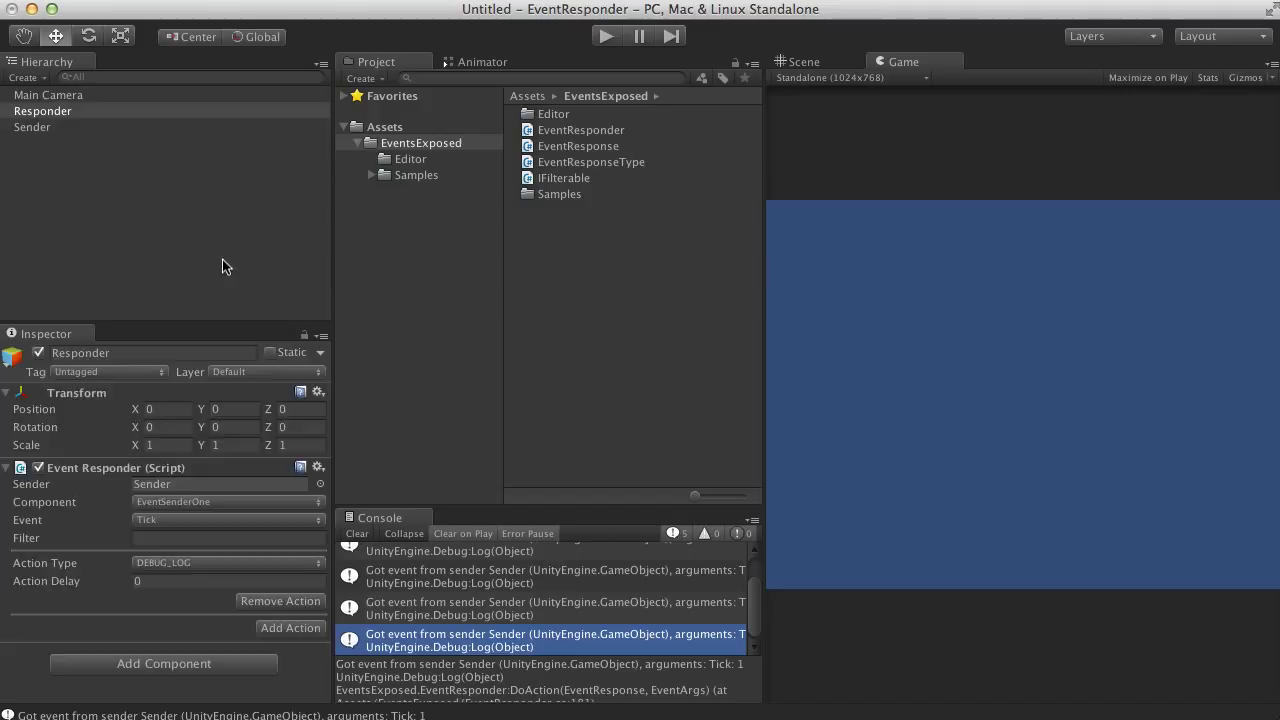
{"action": "left_click", "coordinate": [204, 240]}
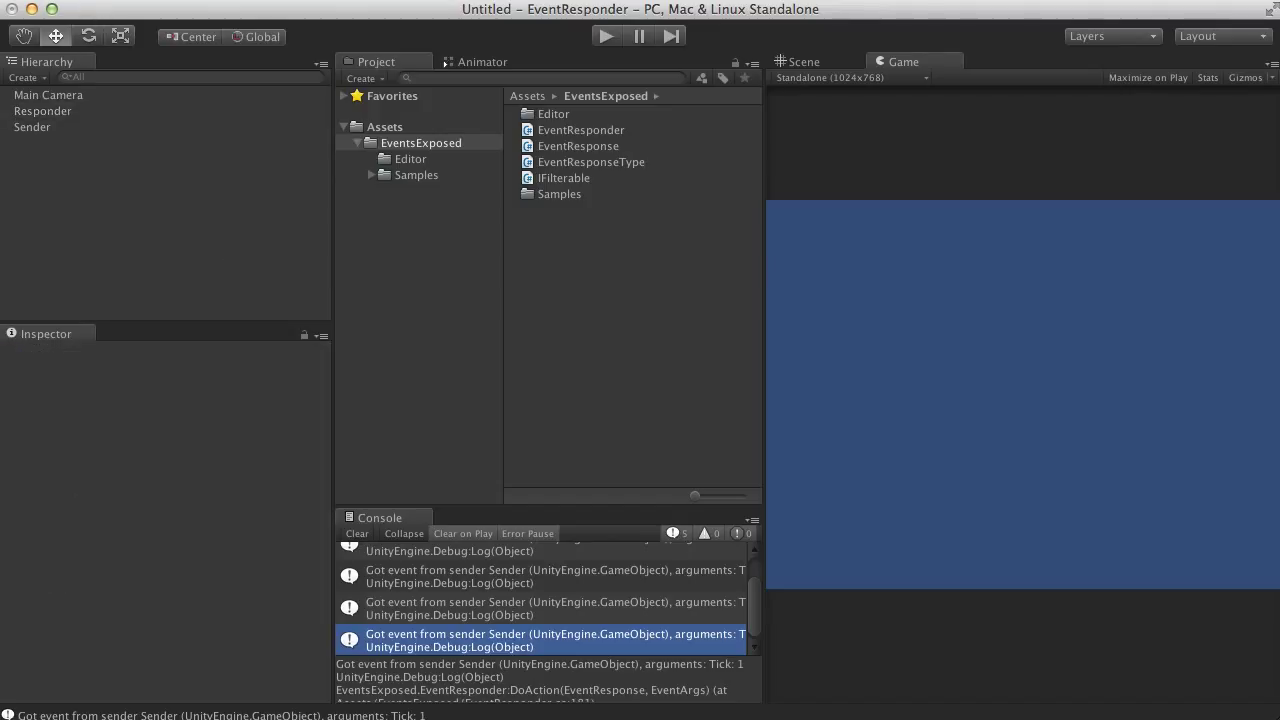
Add a Particle System with Duration 0.33, Looping off, Start Lifetime 1 and Start Speed 4
{"action": "mouse_move", "coordinate": [30, 10]}
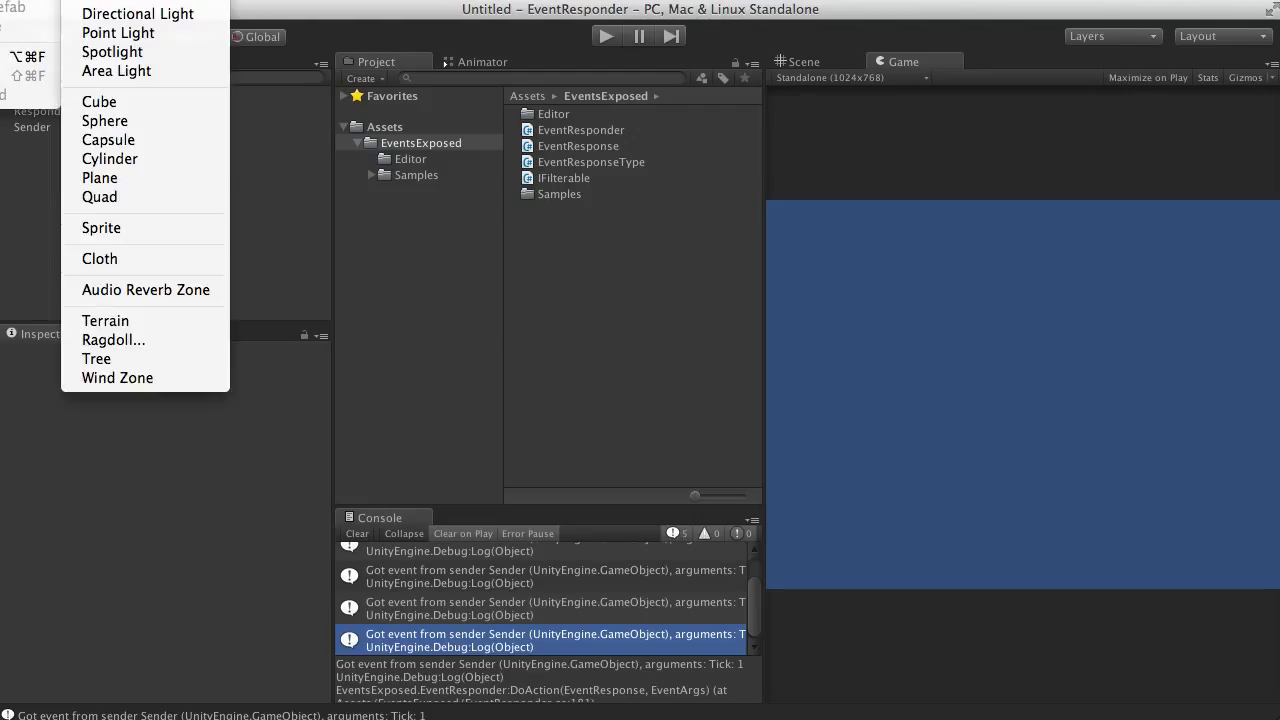
{"action": "left_click", "coordinate": [140, 10]}
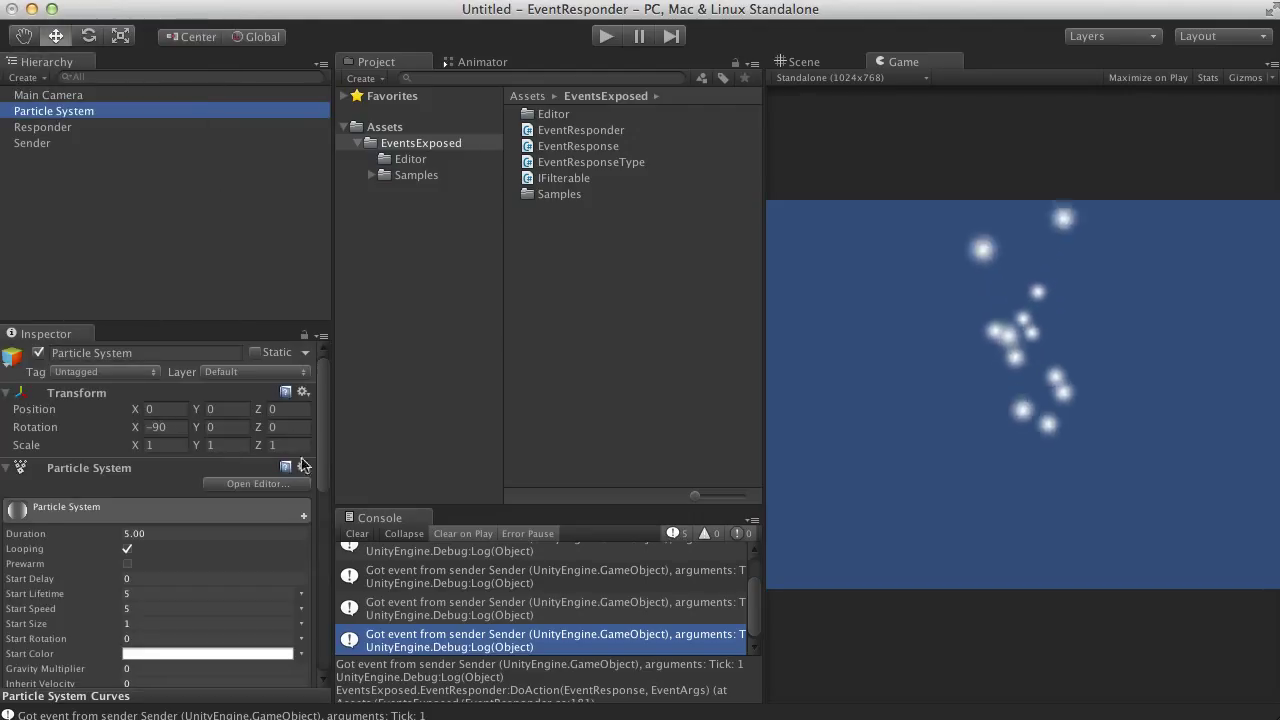
{"action": "left_click", "coordinate": [213, 534]}
{"action": "type", "text": "0."}
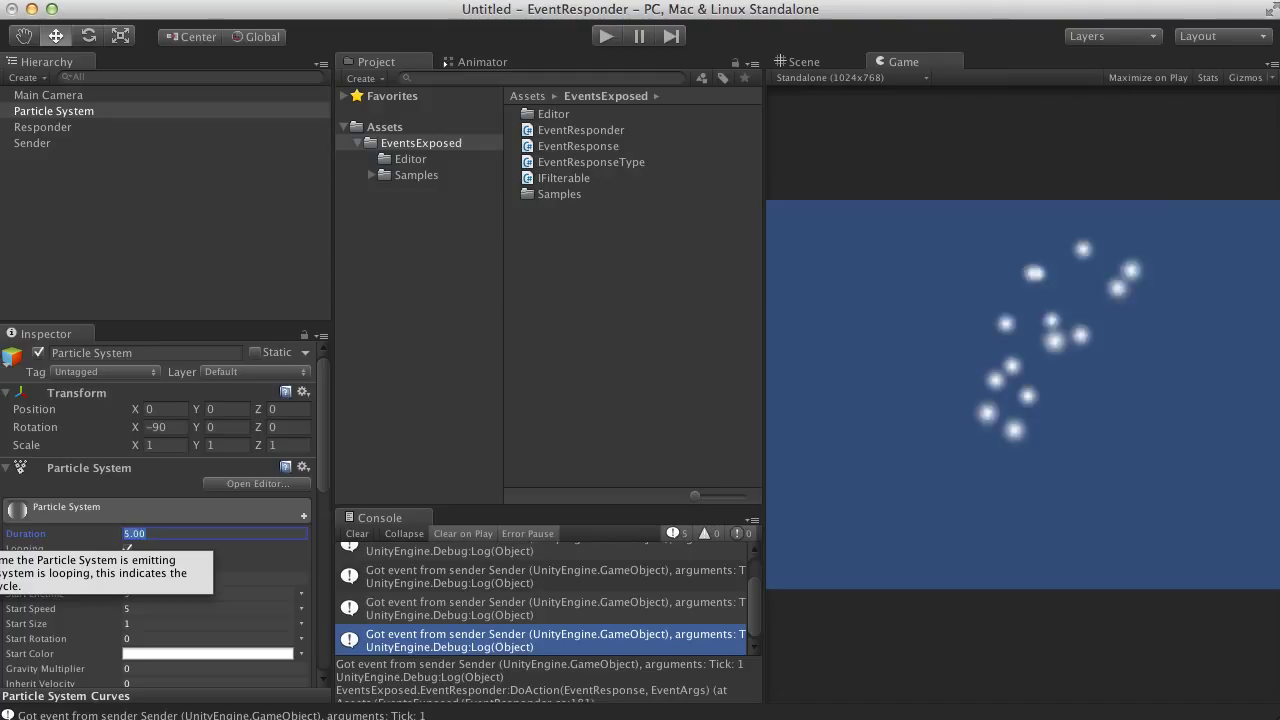
{"action": "type", "text": "33"}
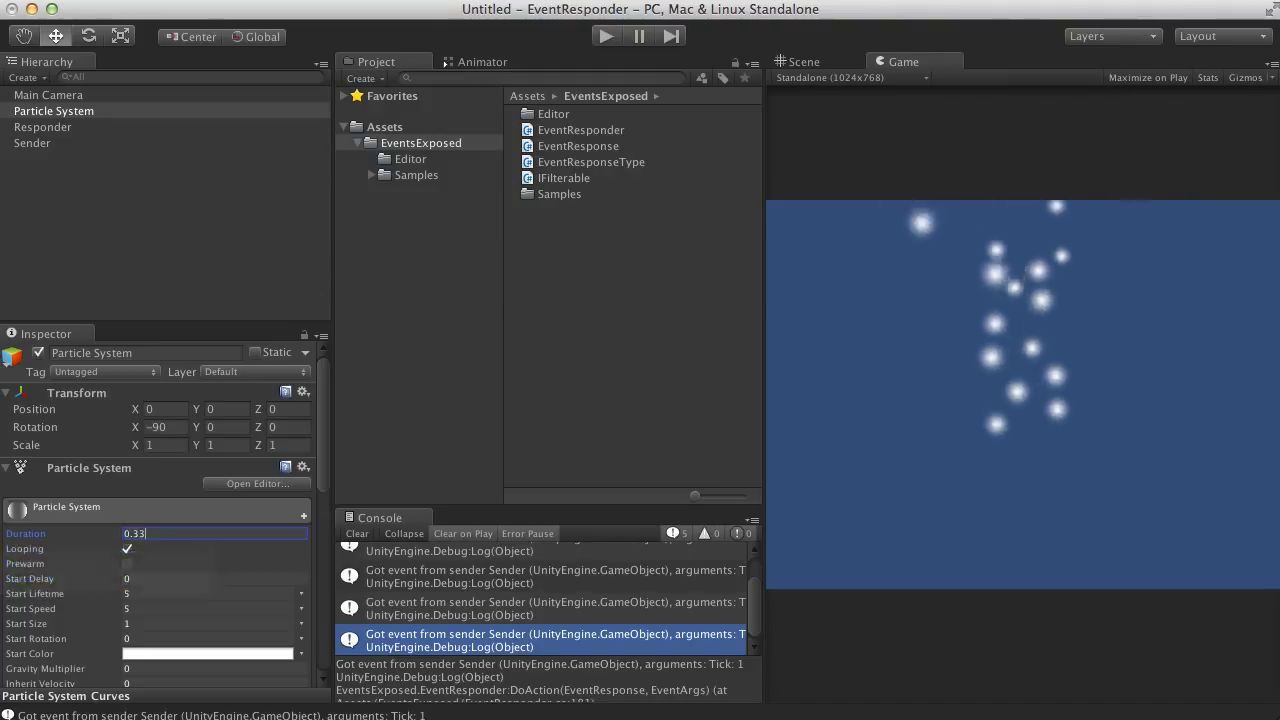
{"action": "left_click", "coordinate": [127, 549]}
{"action": "scroll", "coordinate": [170, 575], "scroll_direction": "down", "scroll_amount": 1}
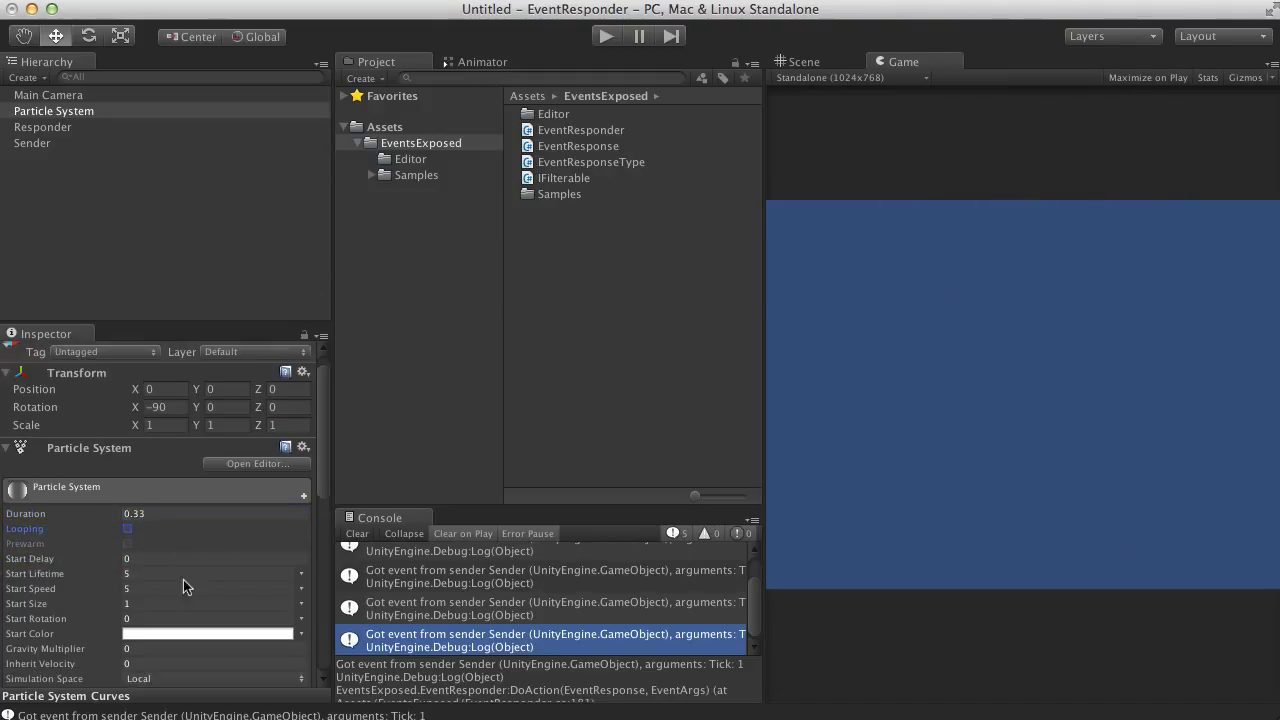
{"action": "left_click", "coordinate": [159, 574]}
{"action": "type", "text": "1"}
{"action": "left_click", "coordinate": [141, 590]}
{"action": "type", "text": "4"}
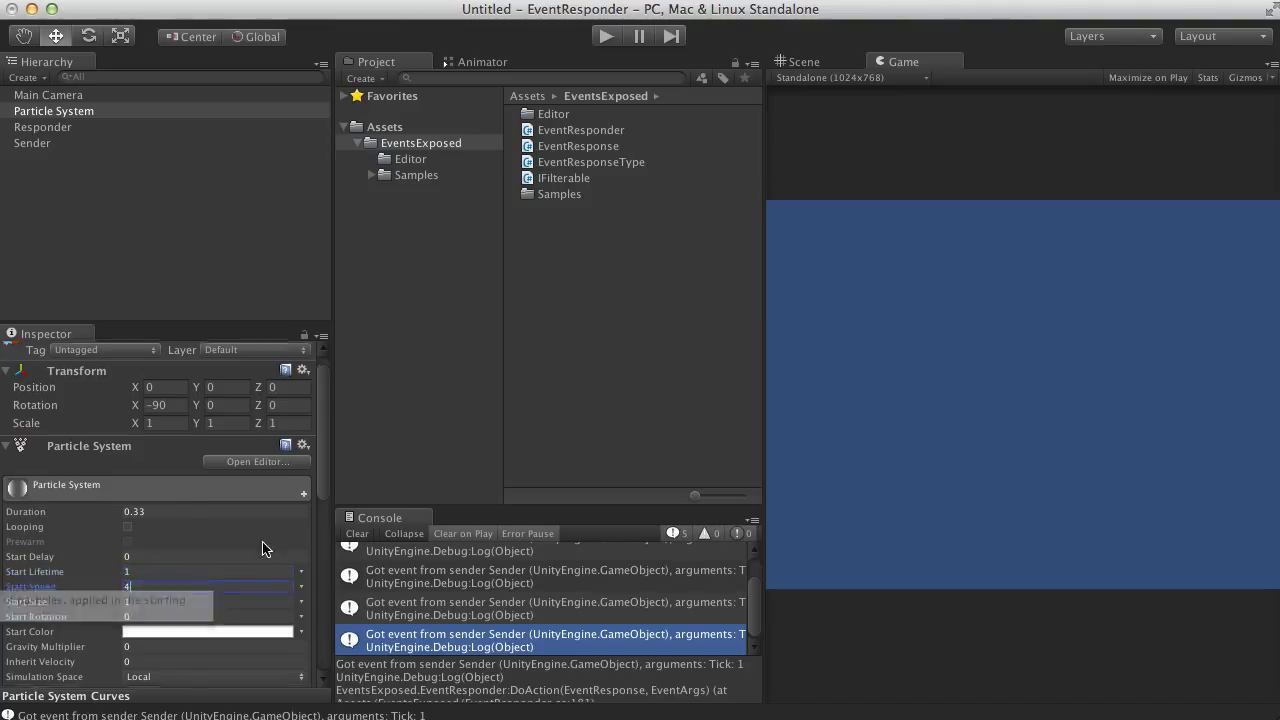
Set the particles' Max Particles to 1 and turn off Play On Awake
{"action": "scroll", "coordinate": [262, 544], "scroll_direction": "down", "scroll_amount": 3}
{"action": "scroll", "coordinate": [262, 544], "scroll_direction": "down", "scroll_amount": 3}
{"action": "left_click", "coordinate": [125, 576]}
{"action": "key", "text": "BackSpace"}
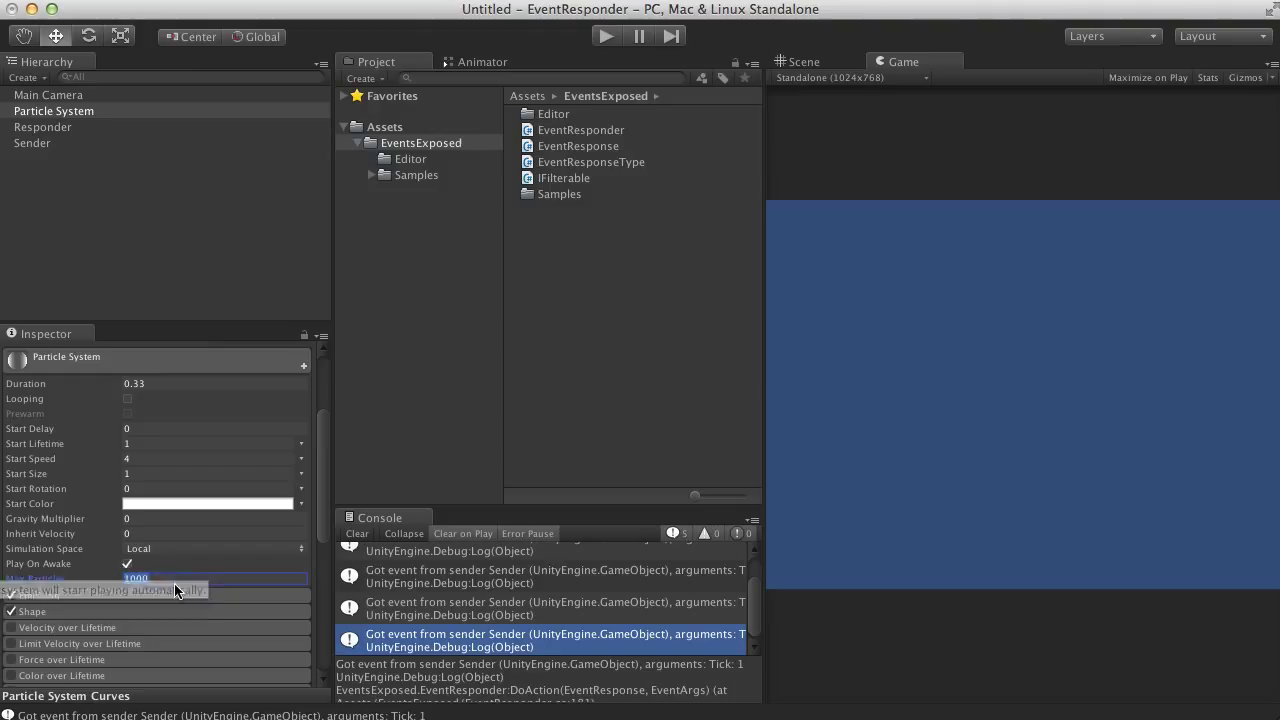
{"action": "type", "text": "1"}
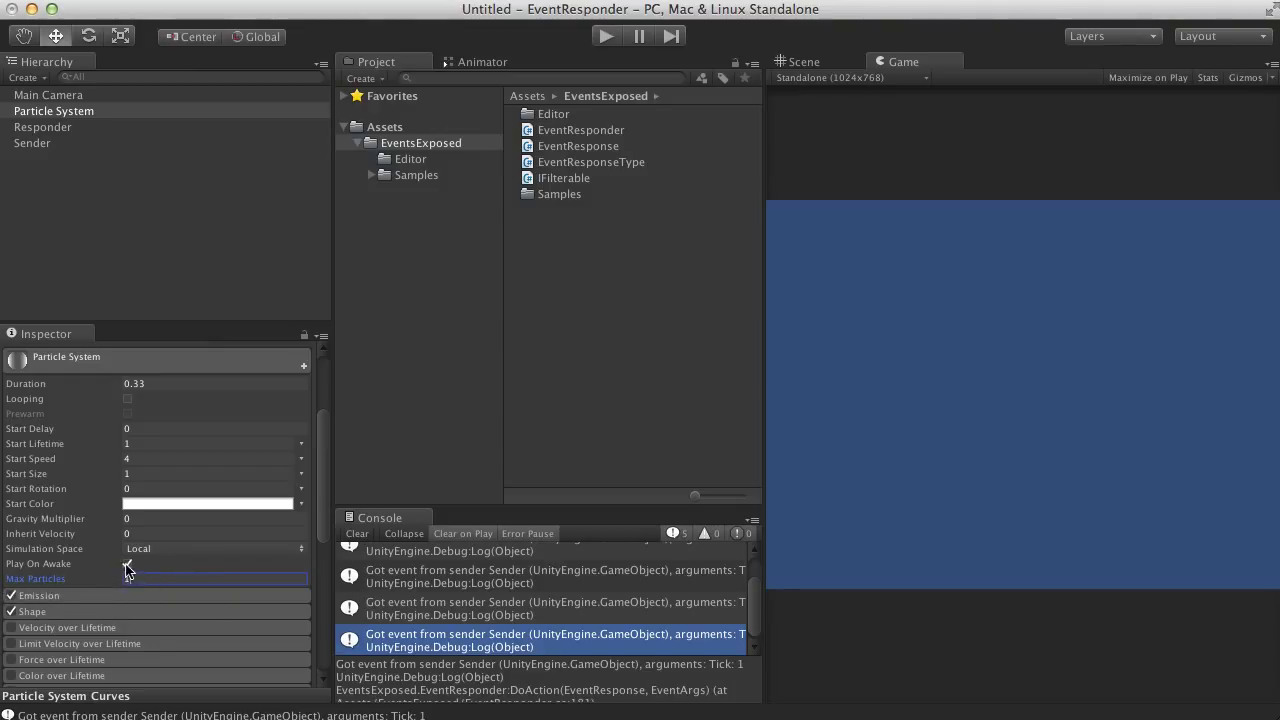
{"action": "left_click", "coordinate": [127, 565]}
{"action": "scroll", "coordinate": [195, 560], "scroll_direction": "up", "scroll_amount": 7}
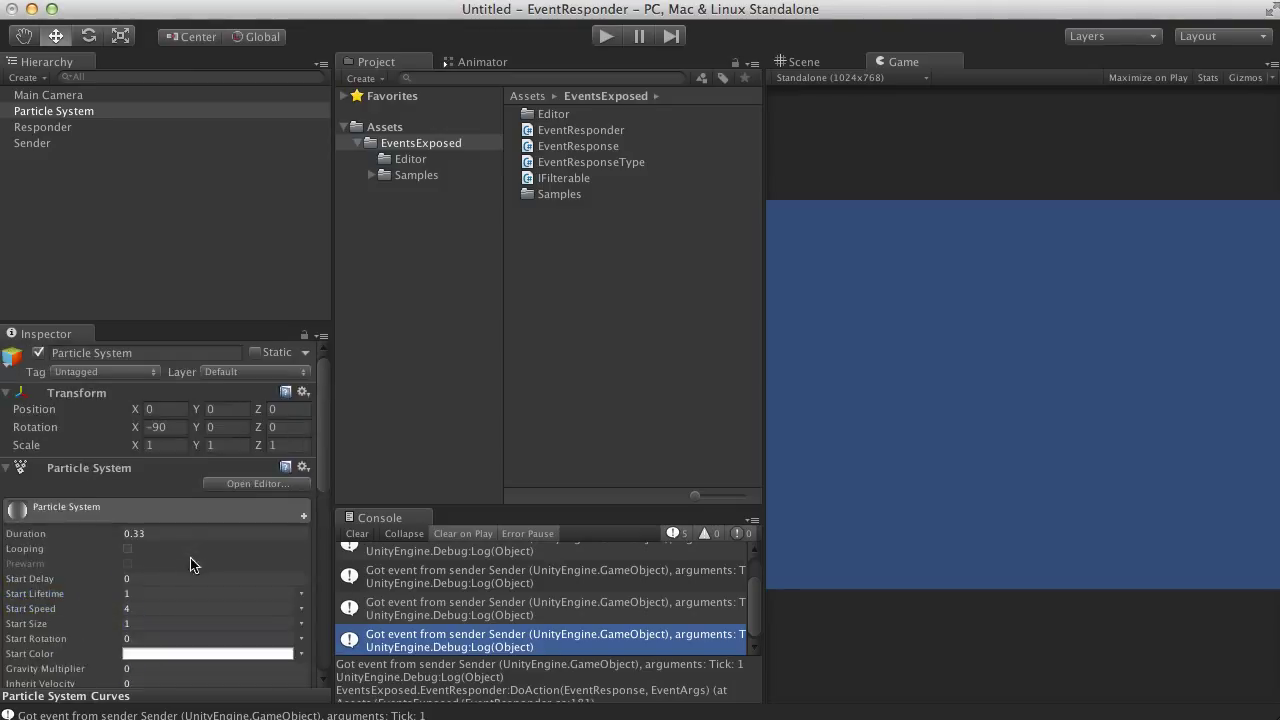
Preview the particle burst in the Scene view with the Simulate and Stop controls
{"action": "left_click", "coordinate": [806, 63]}
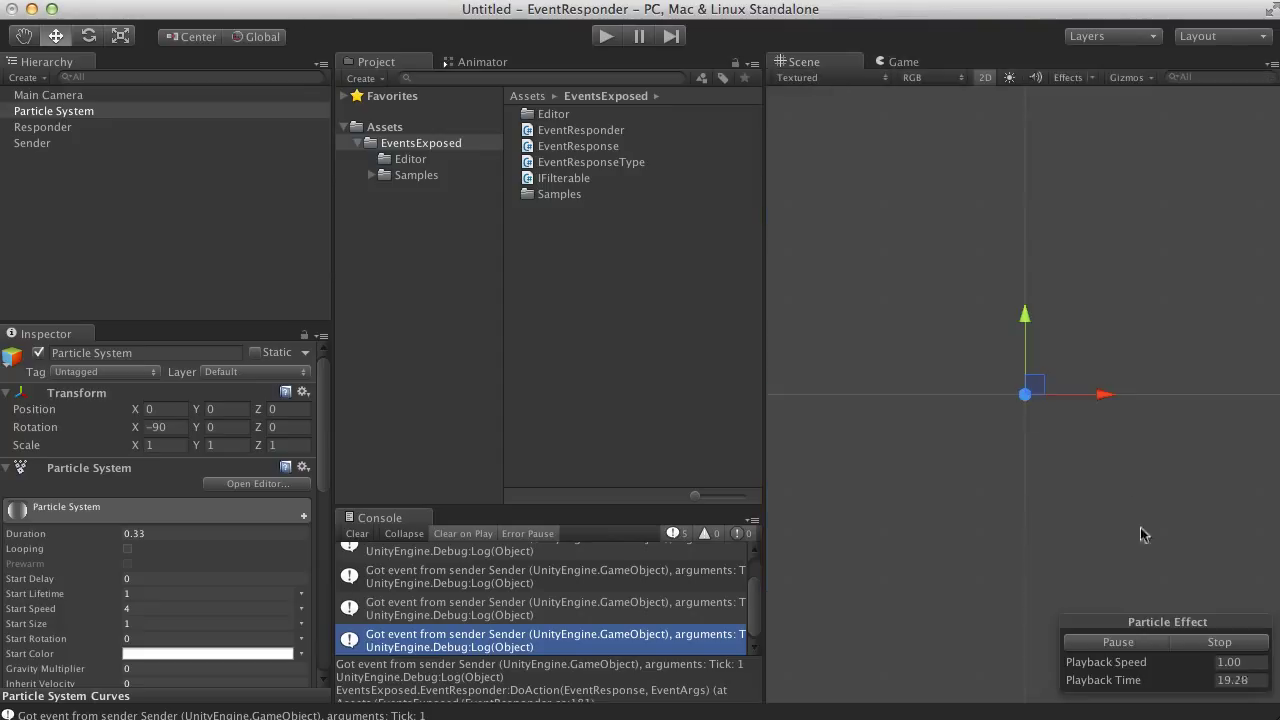
{"action": "left_click", "coordinate": [1198, 648]}
{"action": "left_click", "coordinate": [1124, 648]}
{"action": "left_click", "coordinate": [1122, 643]}
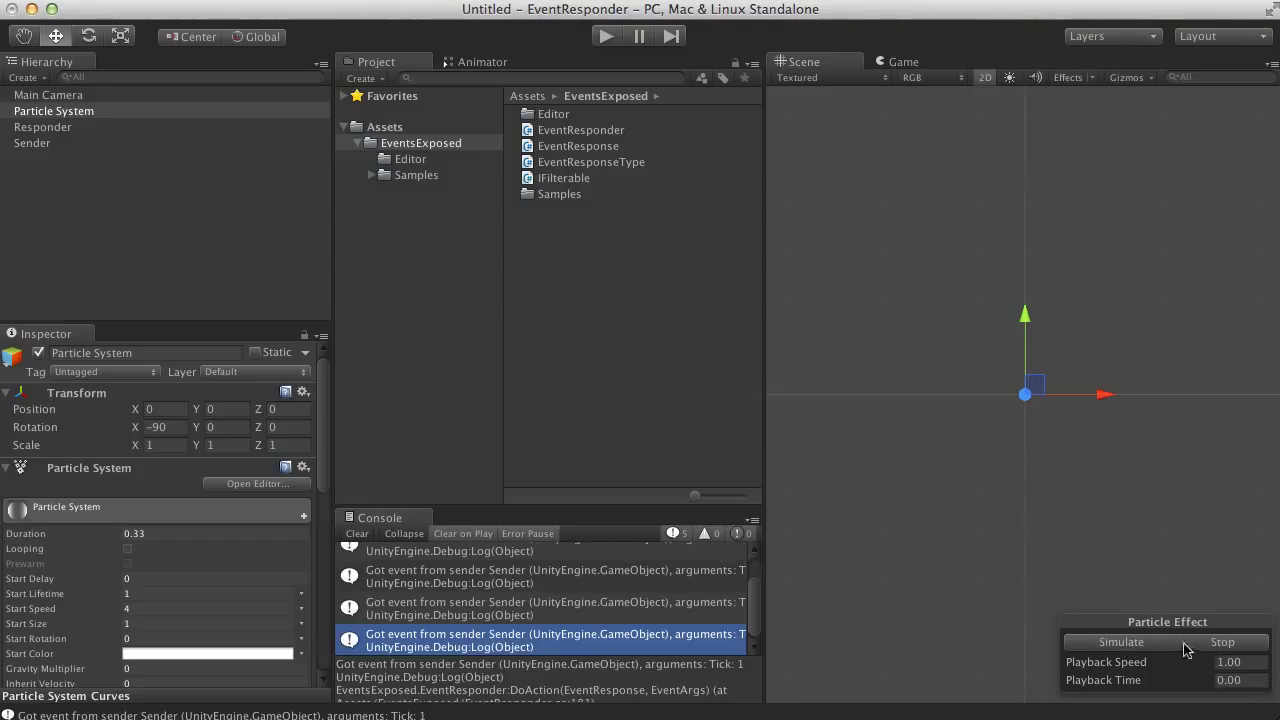
{"action": "left_click", "coordinate": [1219, 642]}
Change the particle Duration to 0.25 and select Responder
{"action": "left_click", "coordinate": [136, 533]}
{"action": "type", "text": "0.25"}
{"action": "left_click", "coordinate": [58, 127]}
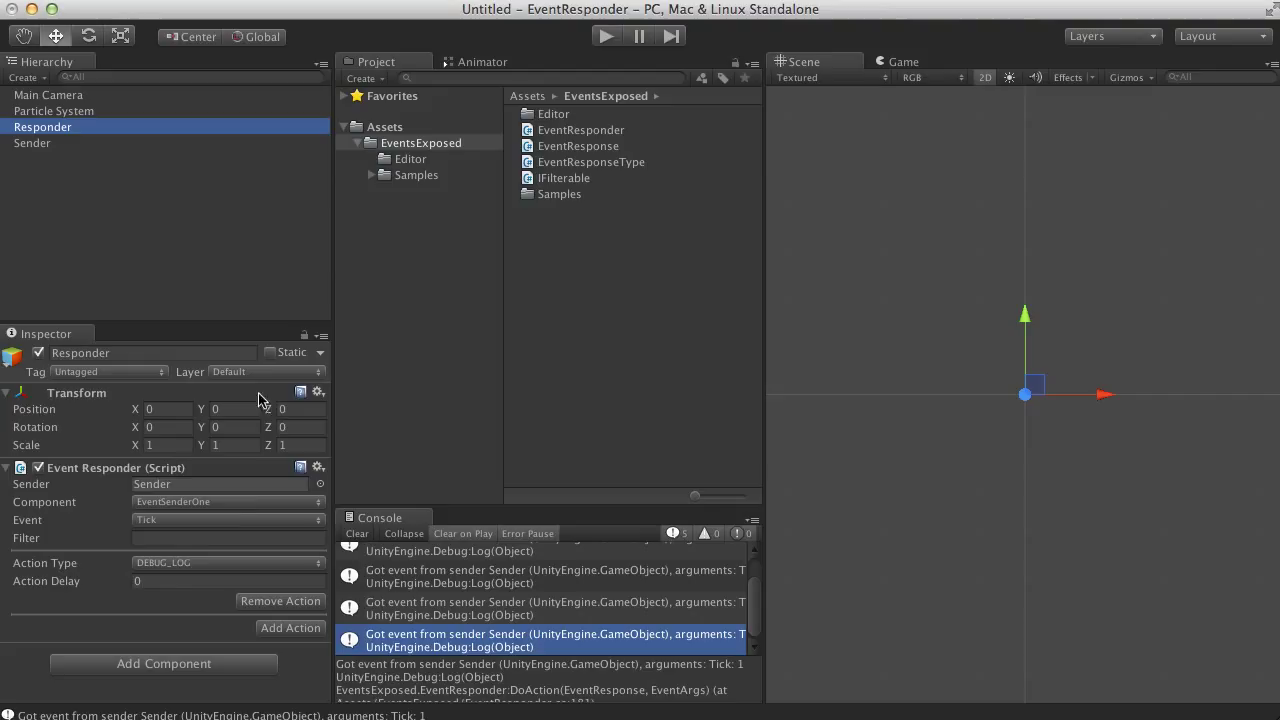
Switch the Responder action to PLAY_PARTICLES targeting the Particle System, and clear the Console
{"action": "left_click", "coordinate": [201, 566]}
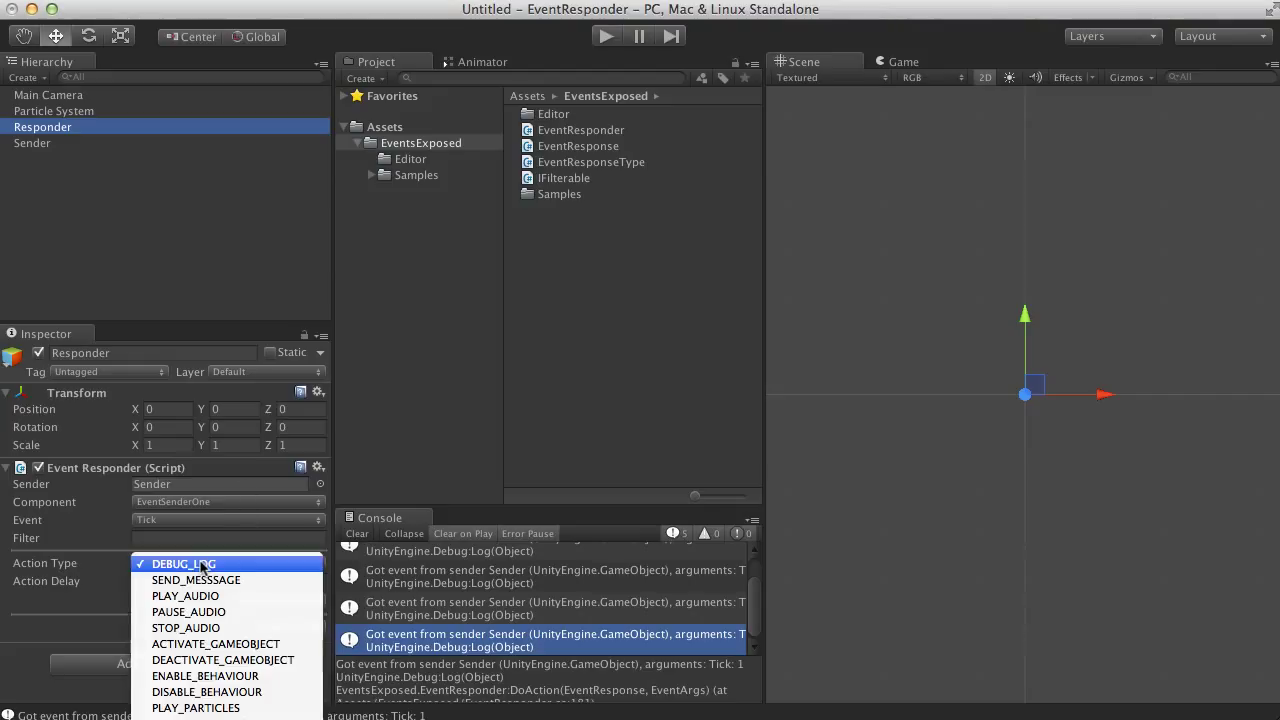
{"action": "left_click", "coordinate": [215, 707]}
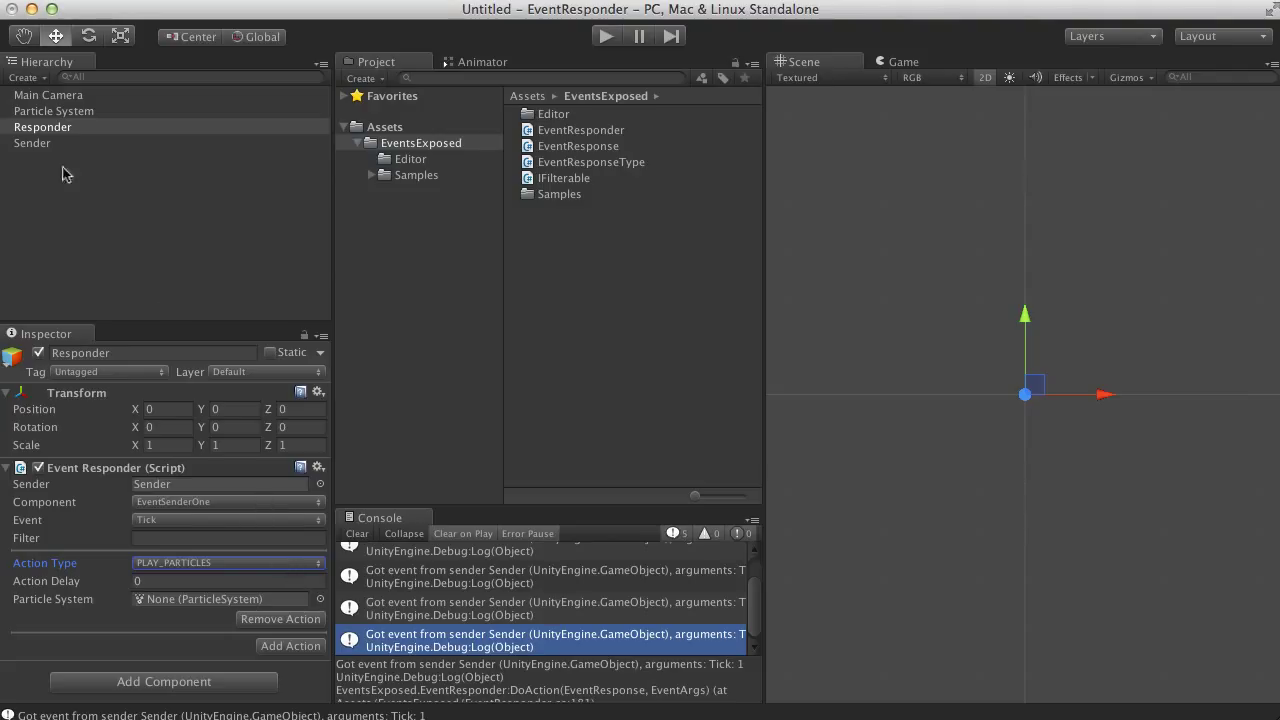
{"action": "left_click_drag", "start_coordinate": [37, 113], "coordinate": [195, 600]}
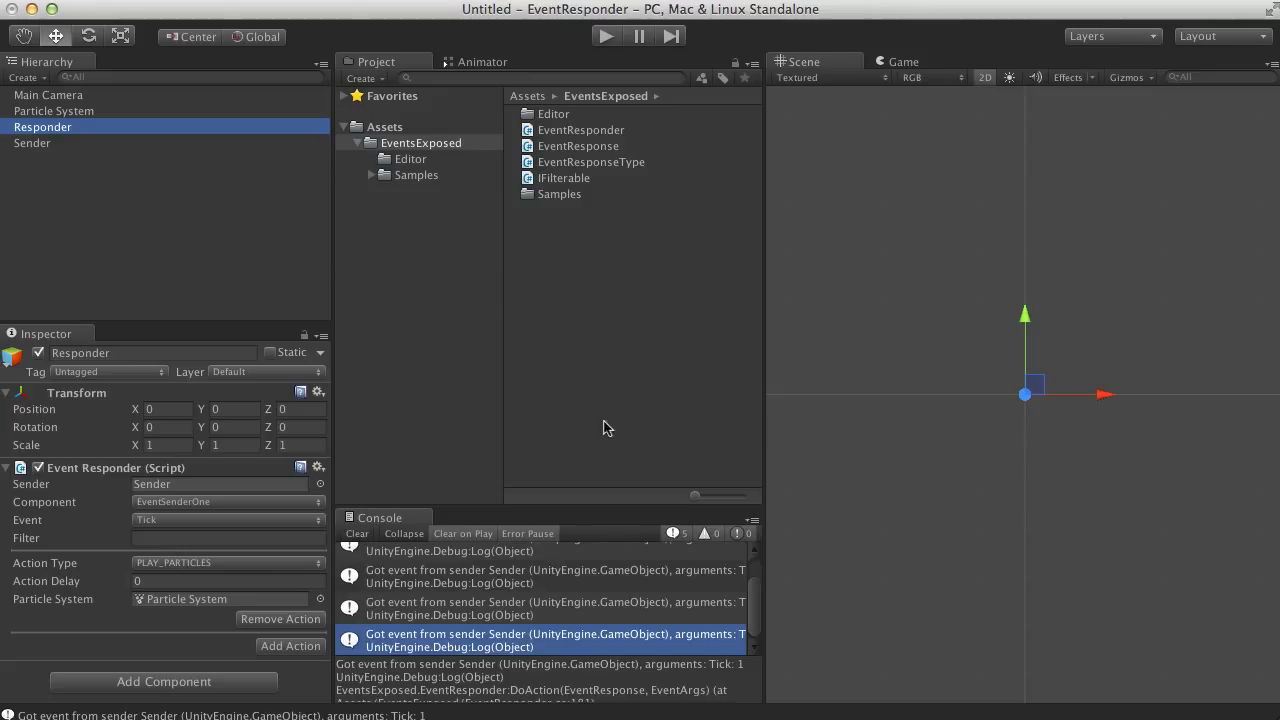
{"action": "left_click", "coordinate": [356, 533]}
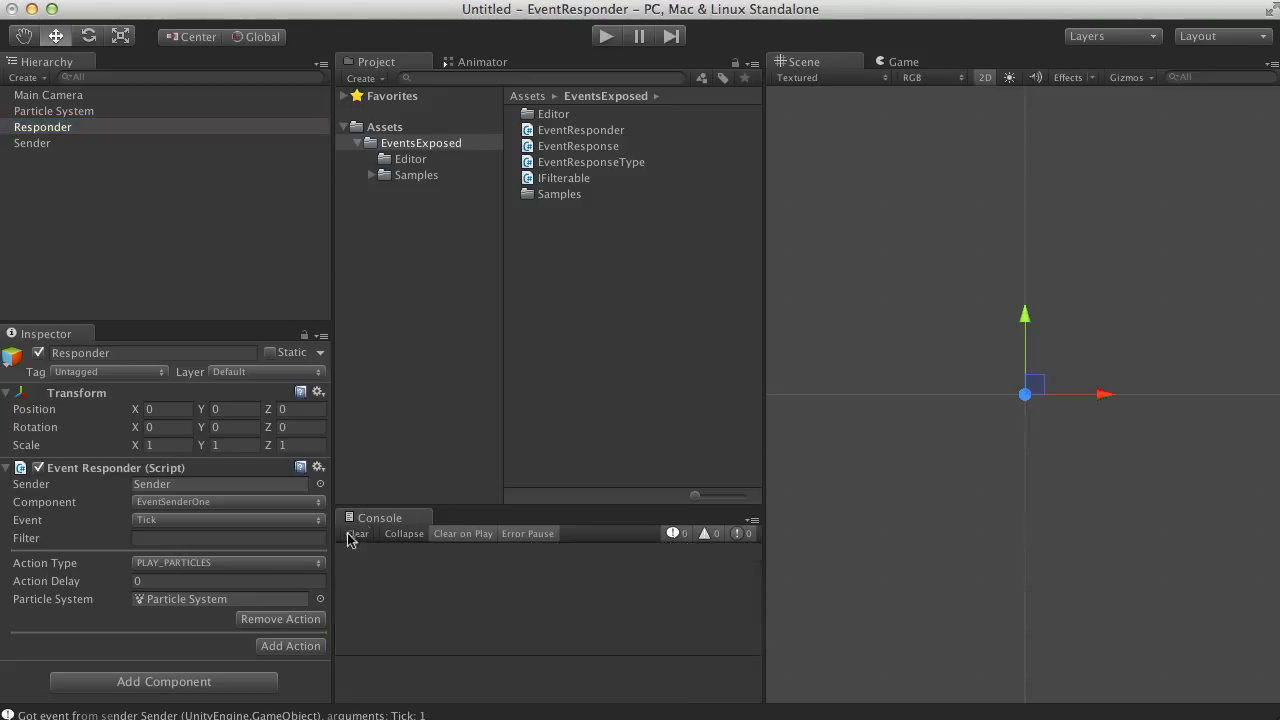
{"action": "left_click", "coordinate": [607, 36]}
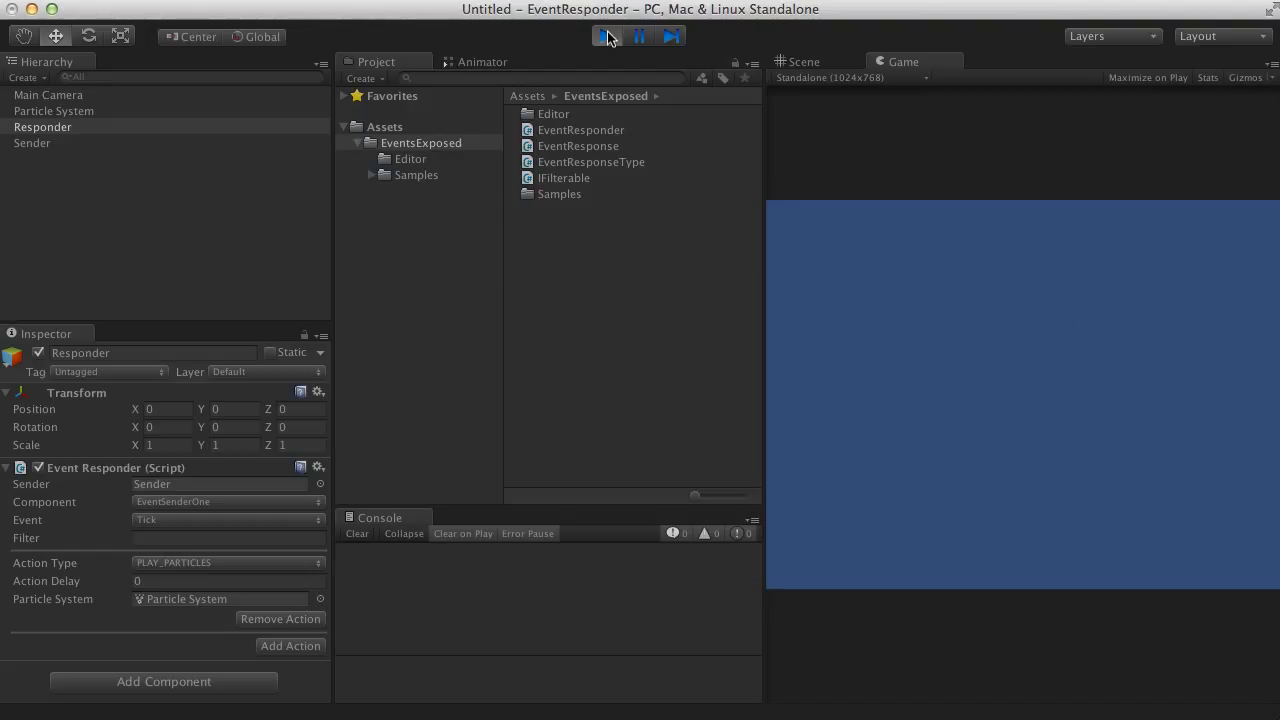
{"action": "left_click", "coordinate": [608, 37]}
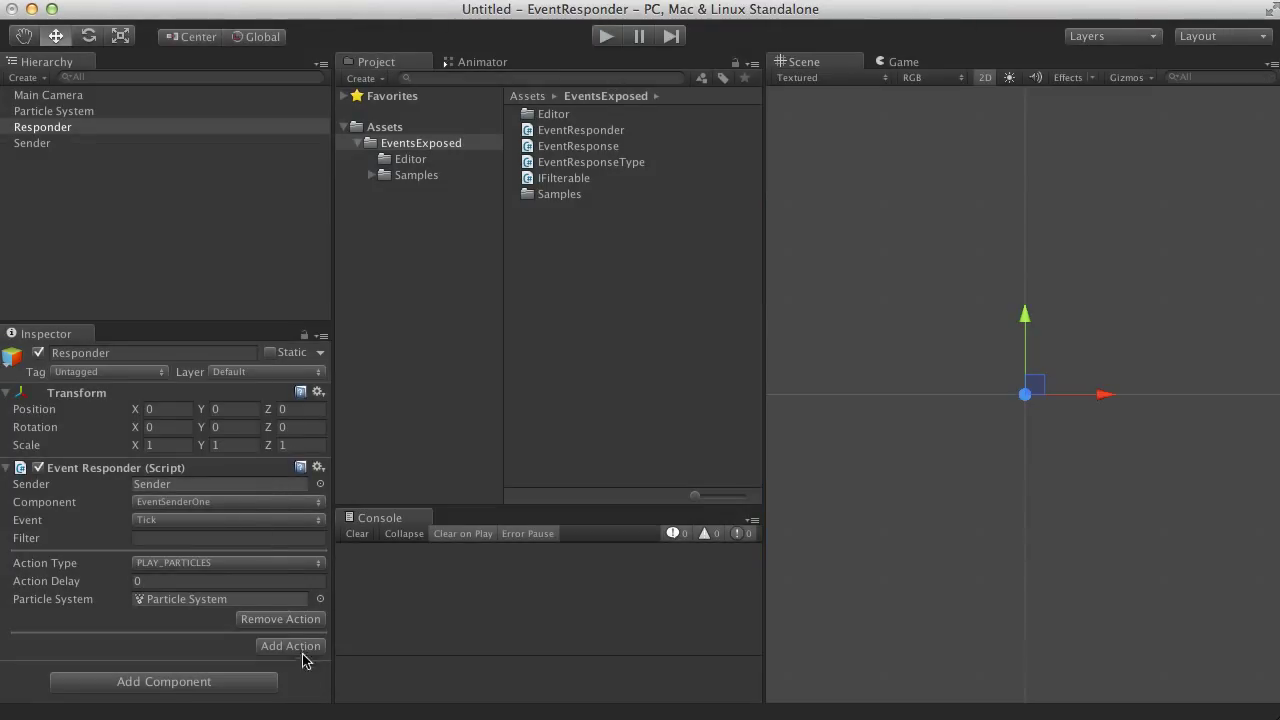
Add a second Event Responder action below PLAY_PARTICLES, leaving its type as DEBUG_LOG
{"action": "left_click", "coordinate": [290, 646]}
{"action": "scroll", "coordinate": [292, 560], "scroll_direction": "down", "scroll_amount": 2}
{"action": "left_click", "coordinate": [214, 594]}
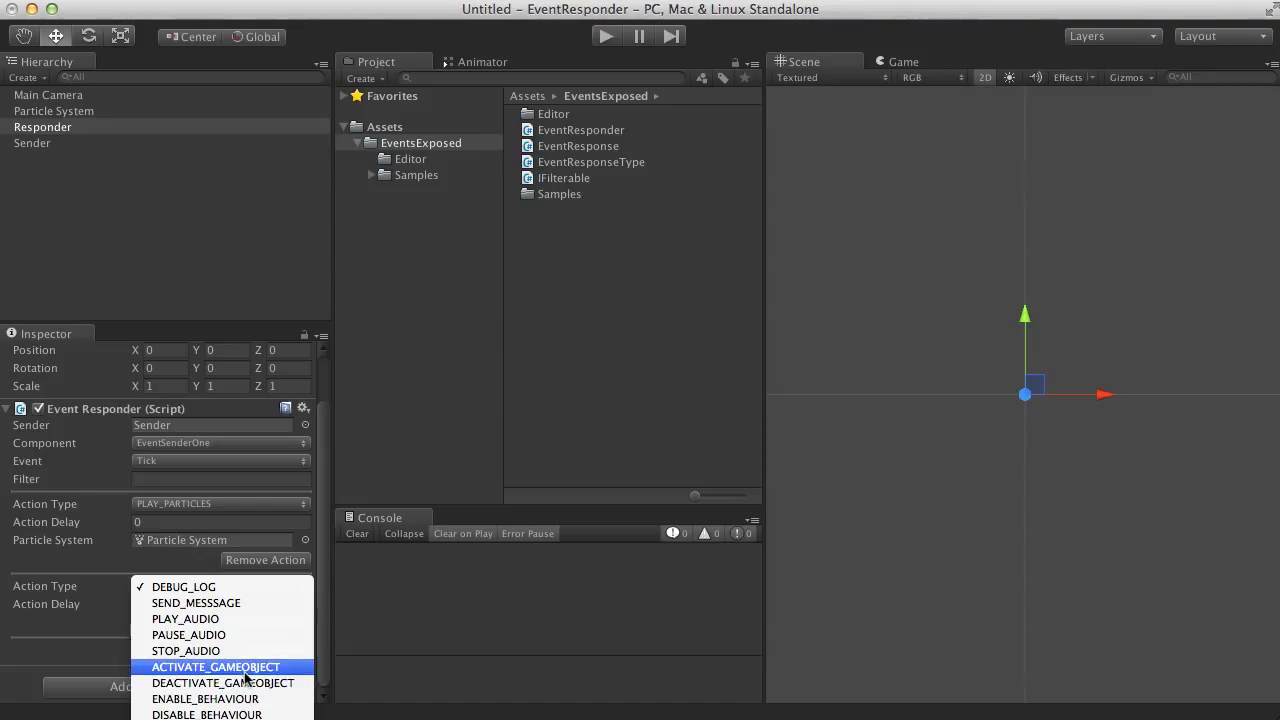
{"action": "left_click", "coordinate": [111, 630]}
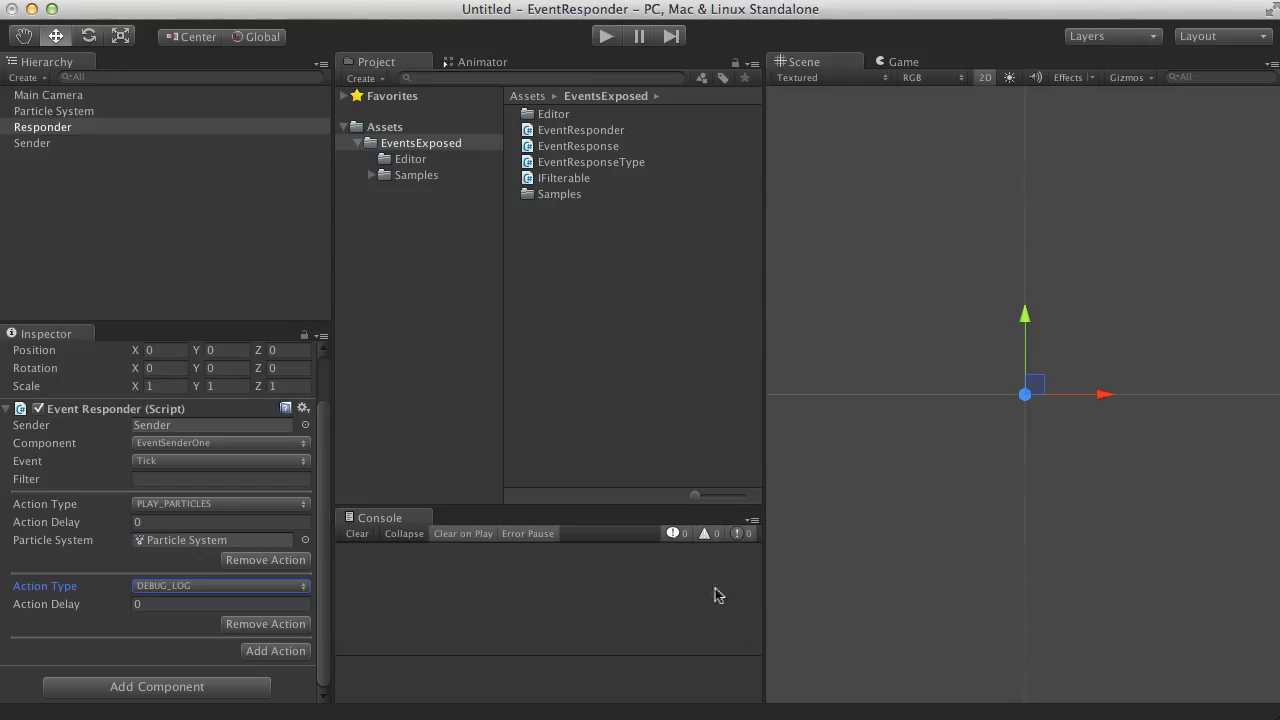
Open the StaticEventResponders sample scene, discarding the current scene's changes
{"action": "left_click", "coordinate": [416, 176]}
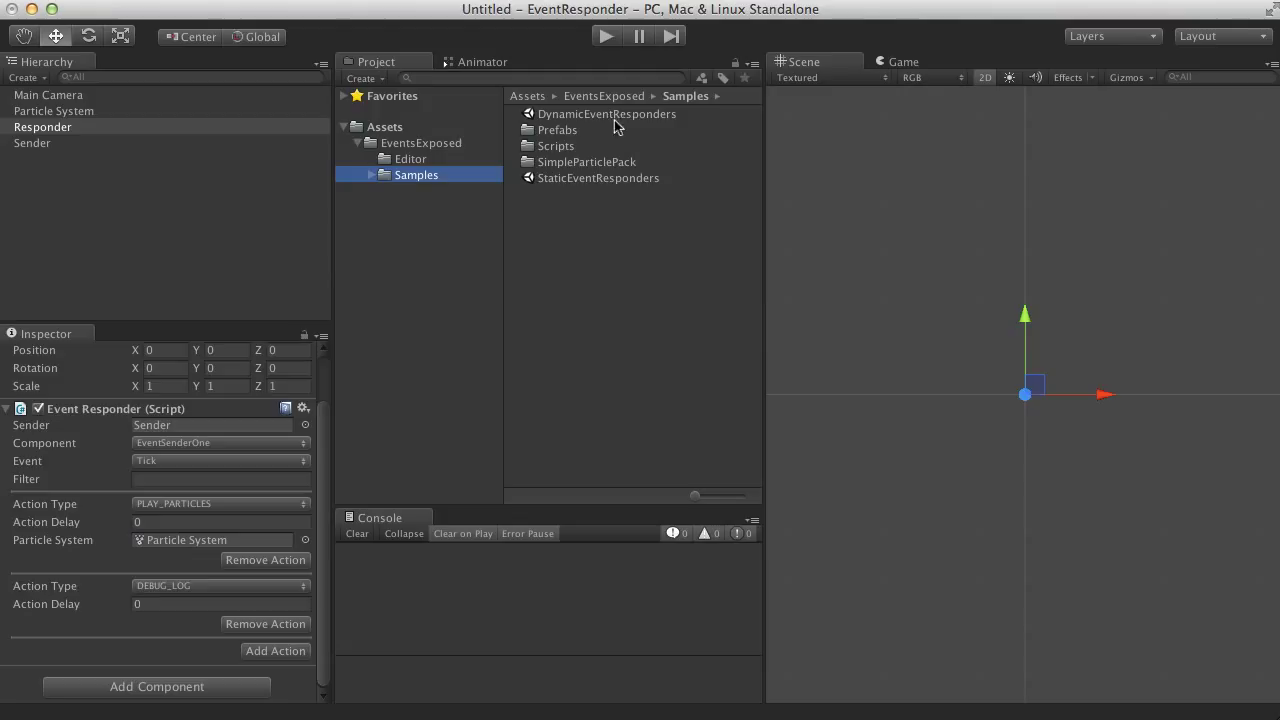
{"action": "double_click", "coordinate": [595, 178]}
{"action": "left_click", "coordinate": [479, 207]}
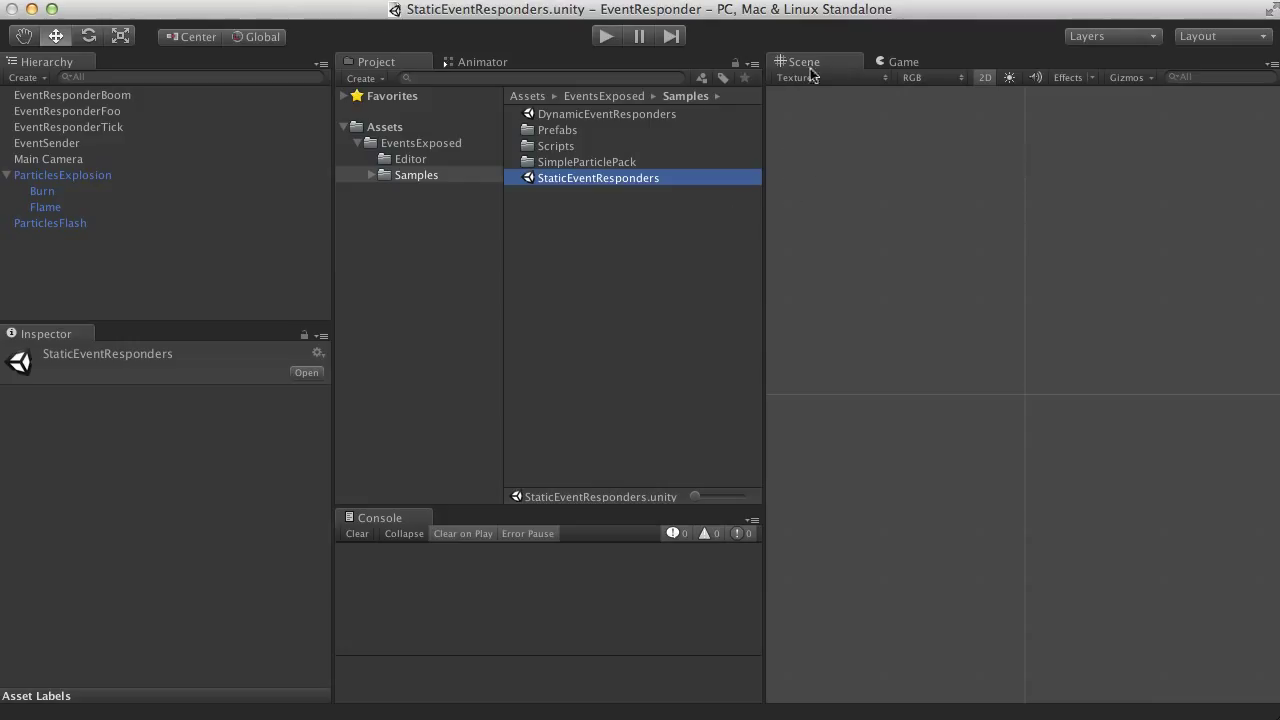
Inspect the EventResponderBoom and EventResponderTick responders in the Hierarchy
{"action": "left_click", "coordinate": [104, 94]}
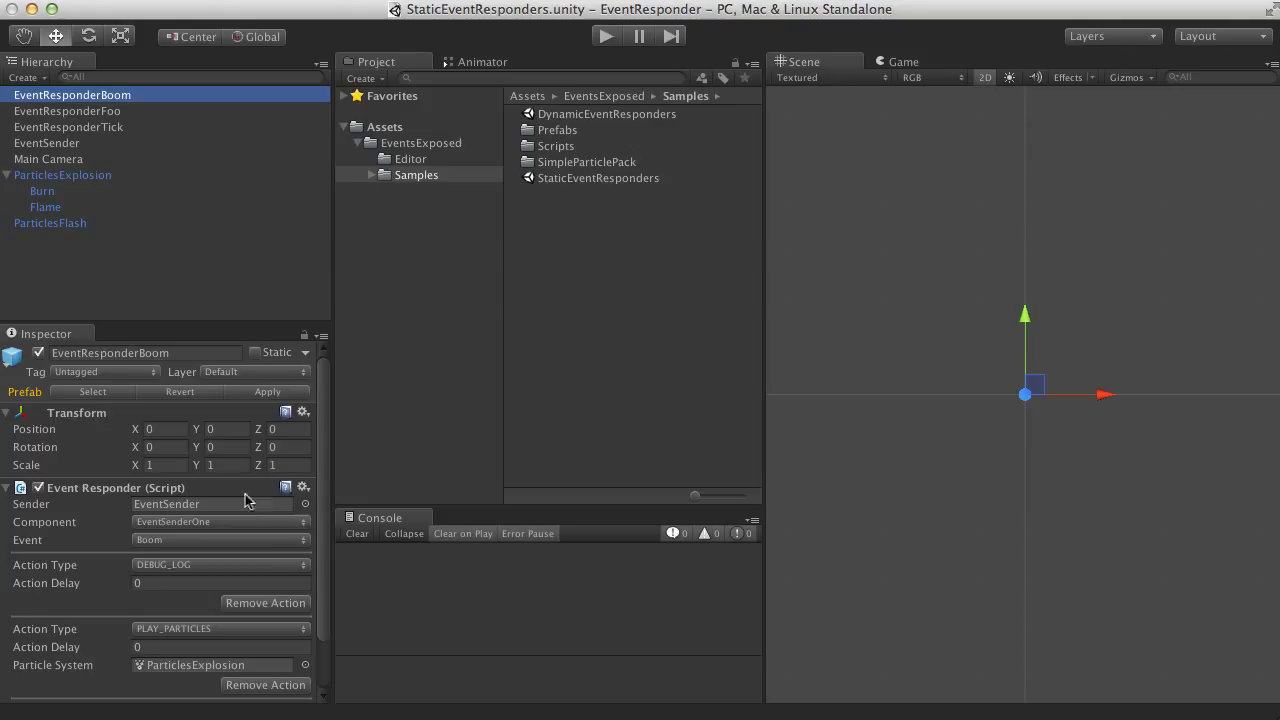
{"action": "scroll", "coordinate": [262, 542], "scroll_direction": "down", "scroll_amount": 2}
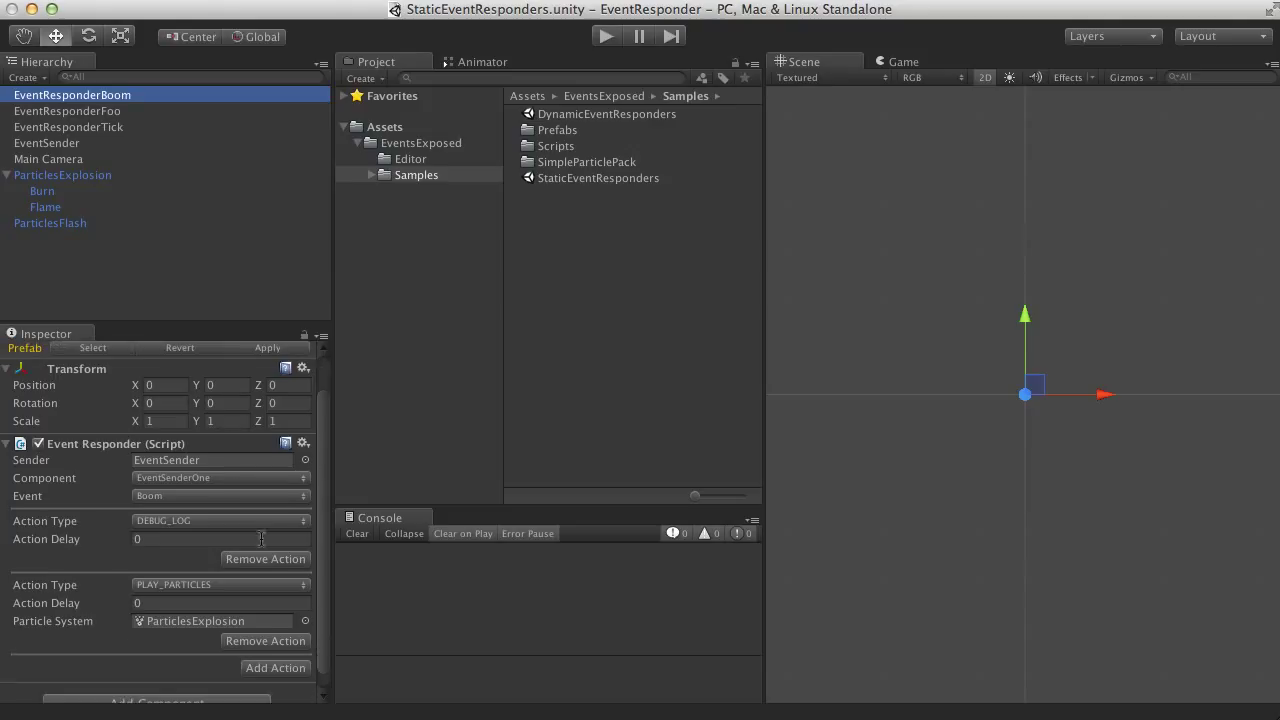
{"action": "left_click", "coordinate": [124, 128]}
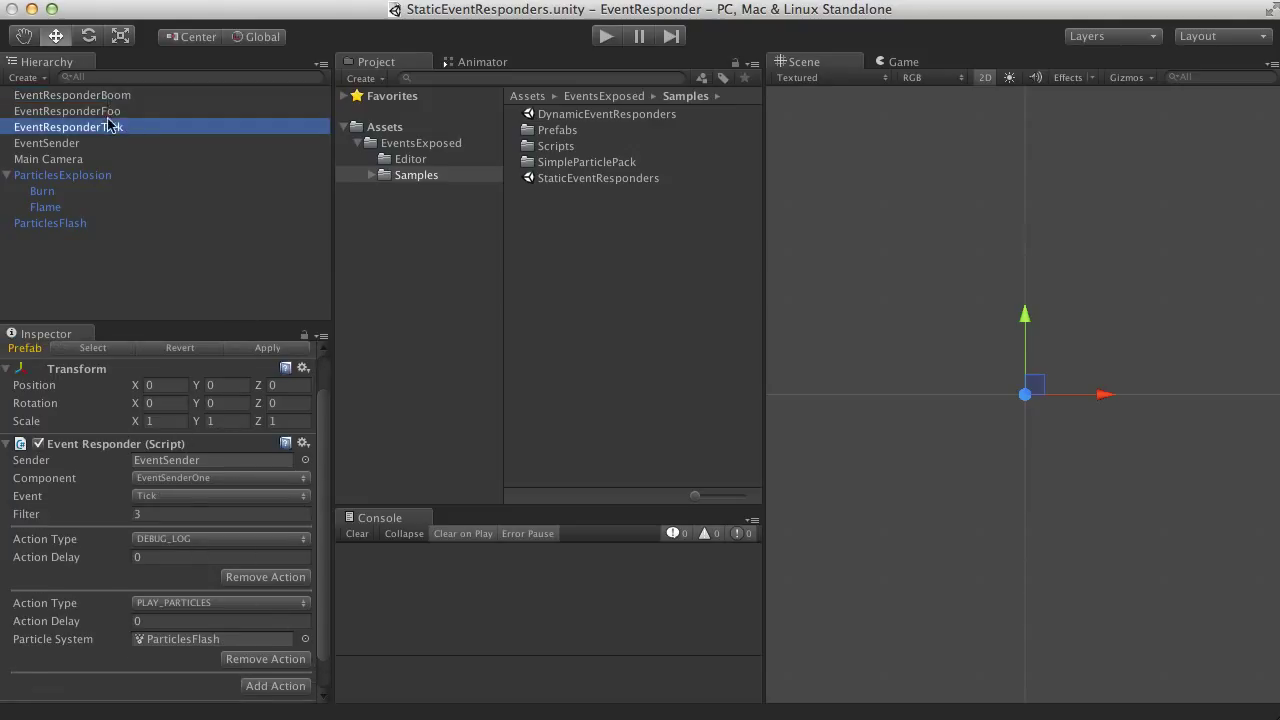
Clear EventResponderTick's Filter value 3 and test-run the scene so every Tick logs
{"action": "left_click", "coordinate": [222, 514]}
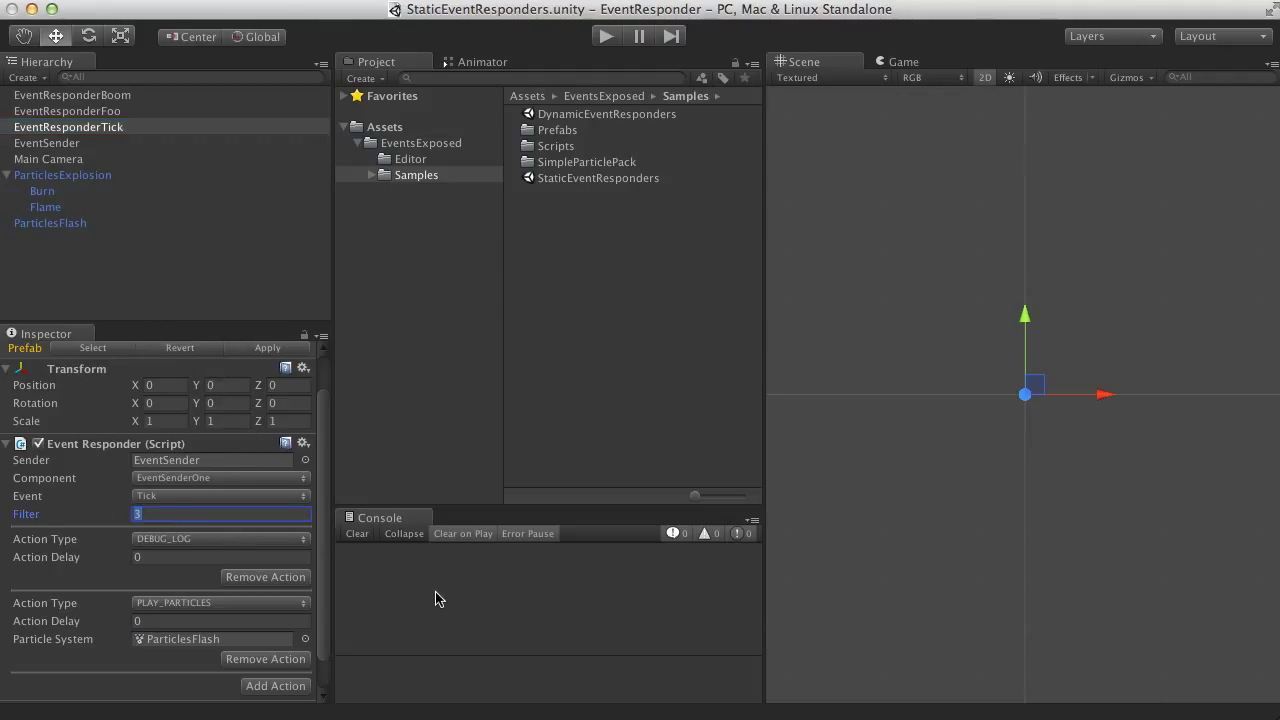
{"action": "key", "text": "BackSpace"}
{"action": "left_click", "coordinate": [607, 37]}
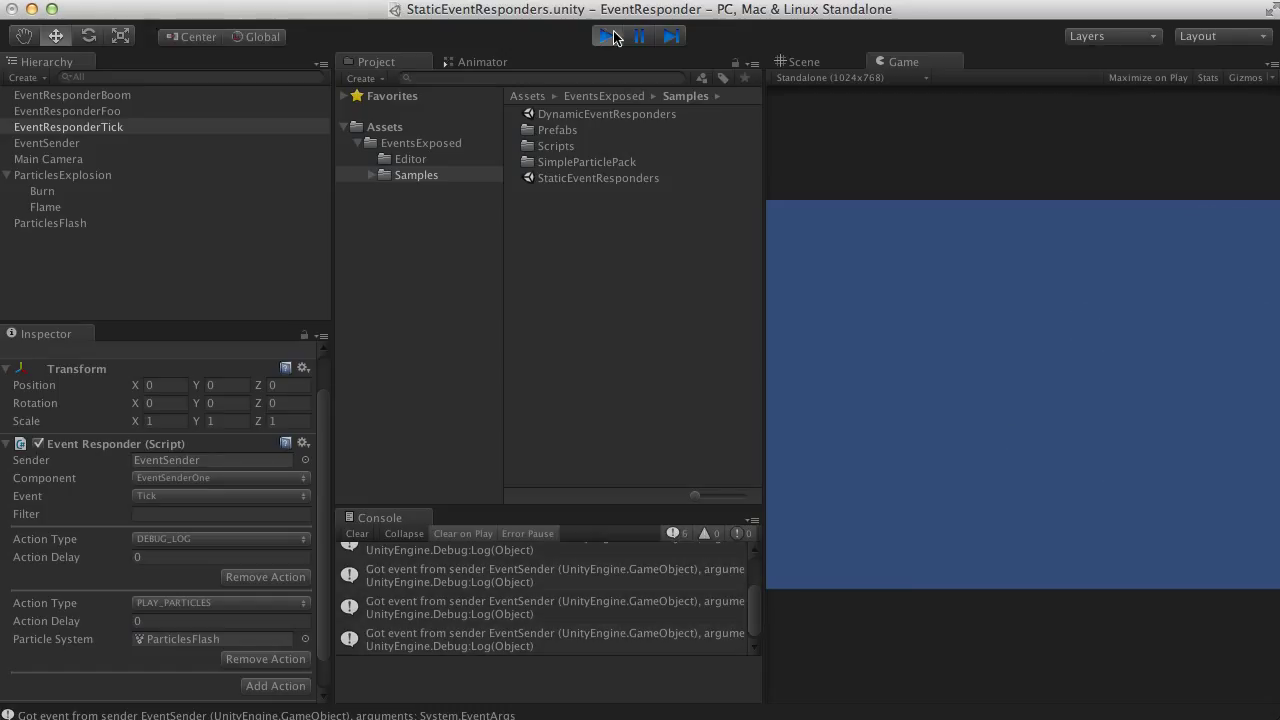
{"action": "left_click", "coordinate": [608, 36]}
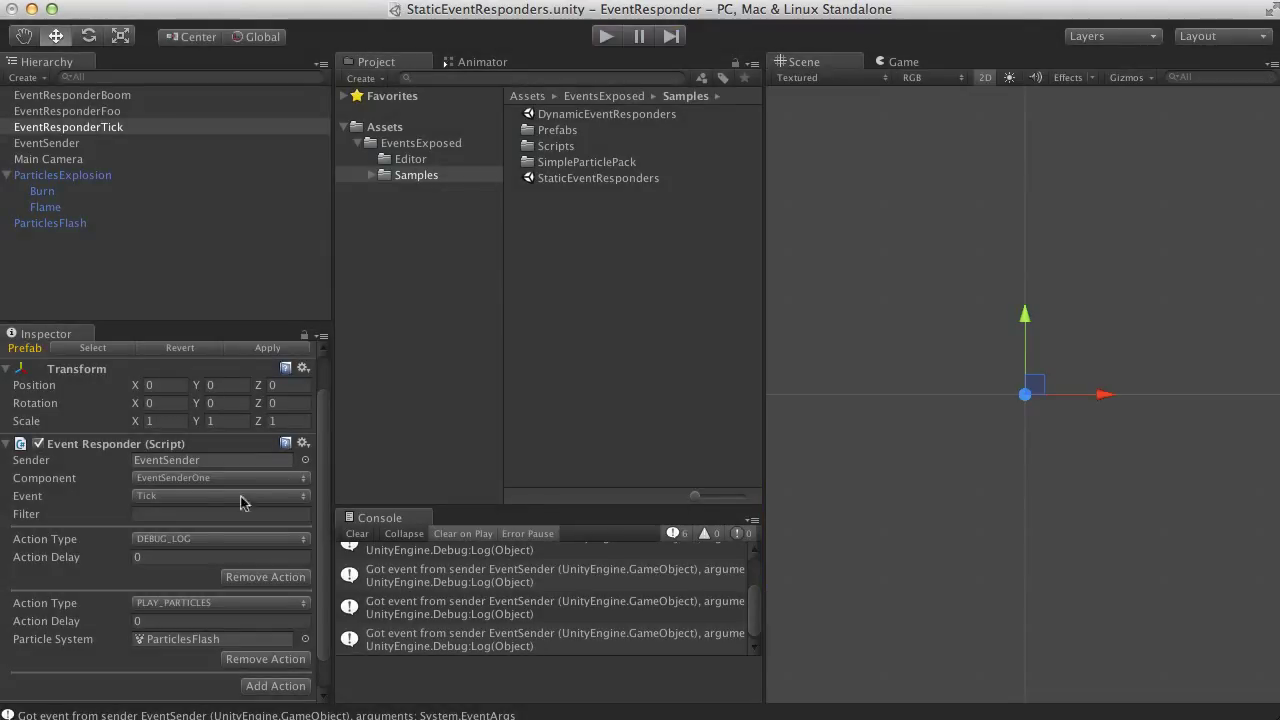
Restore the Filter to 3 and run the scene so only Tick: 3 logs and flashes
{"action": "left_click", "coordinate": [163, 515]}
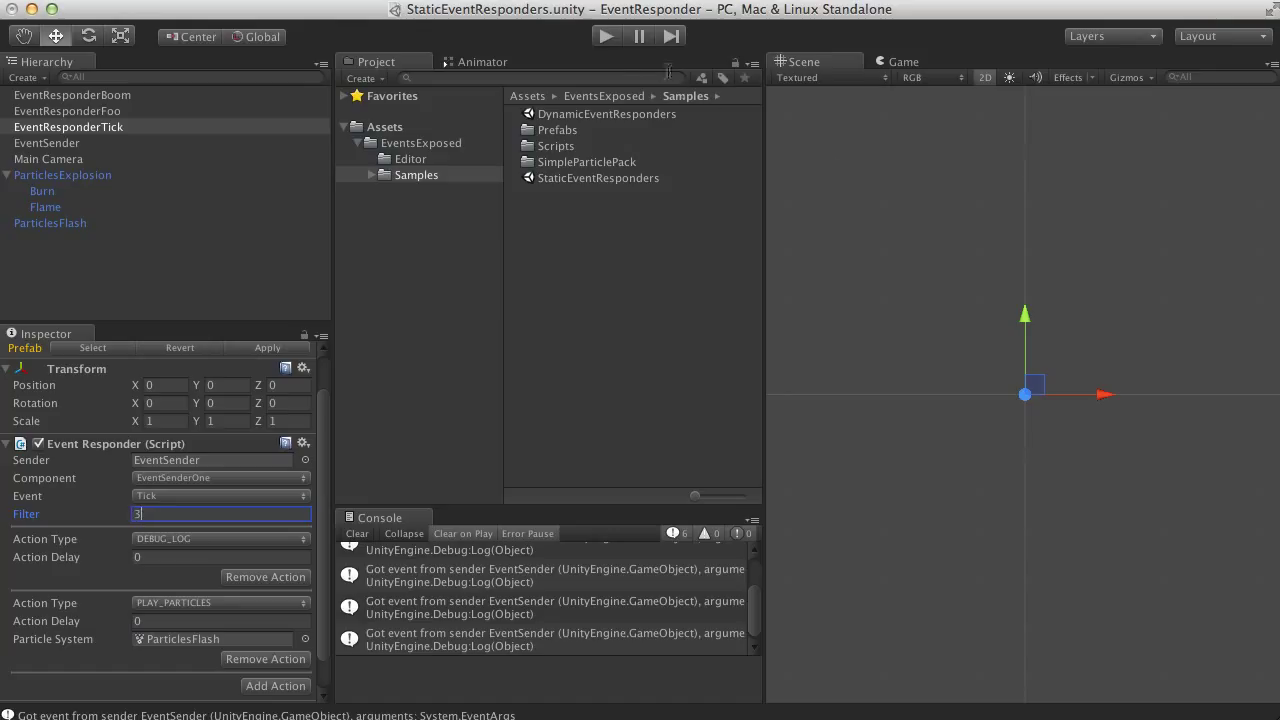
{"action": "left_click", "coordinate": [612, 38]}
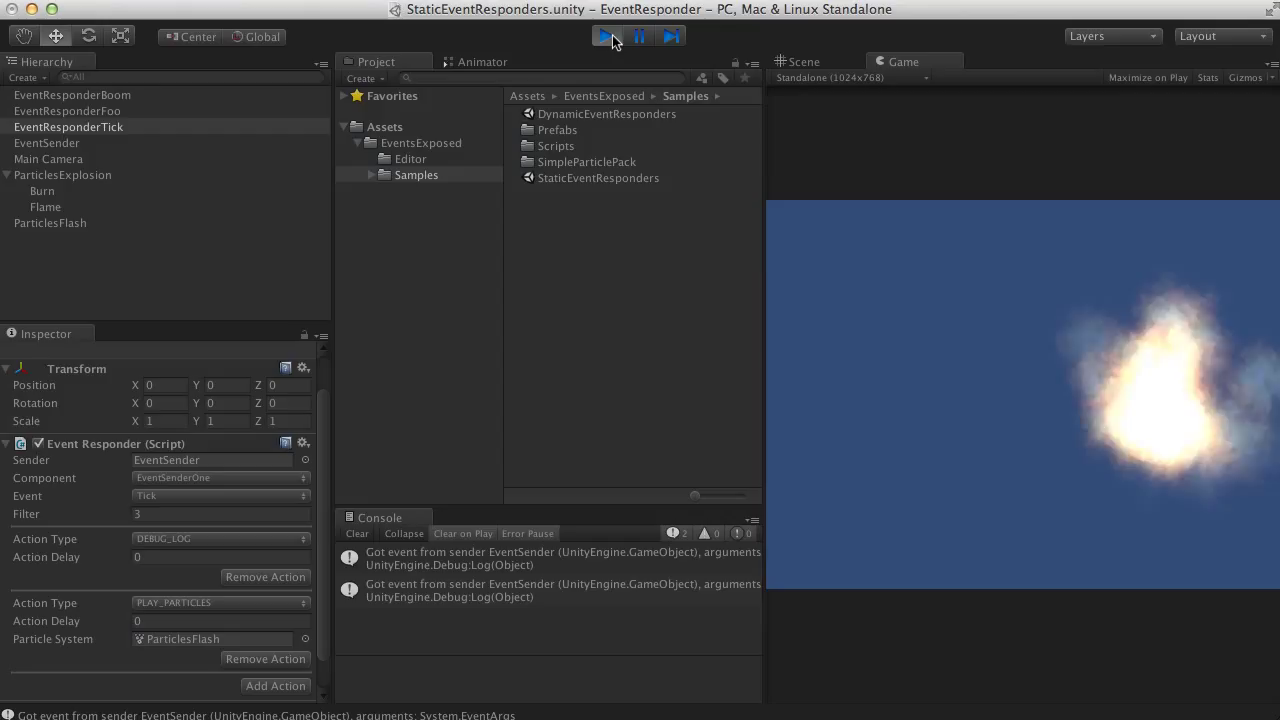
{"action": "left_click", "coordinate": [607, 37]}
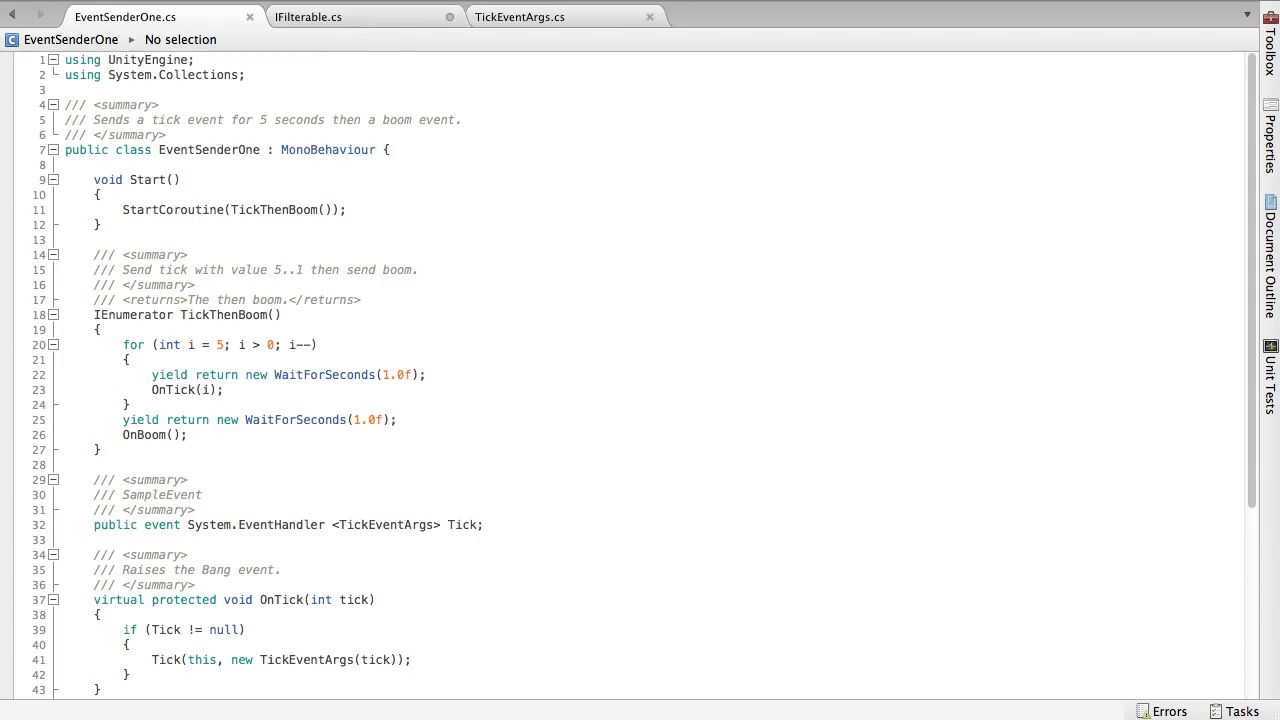
Show IFilterable.cs and highlight the string filter parameter of bool ApplyFilter on line 18
{"action": "left_click", "coordinate": [323, 20]}
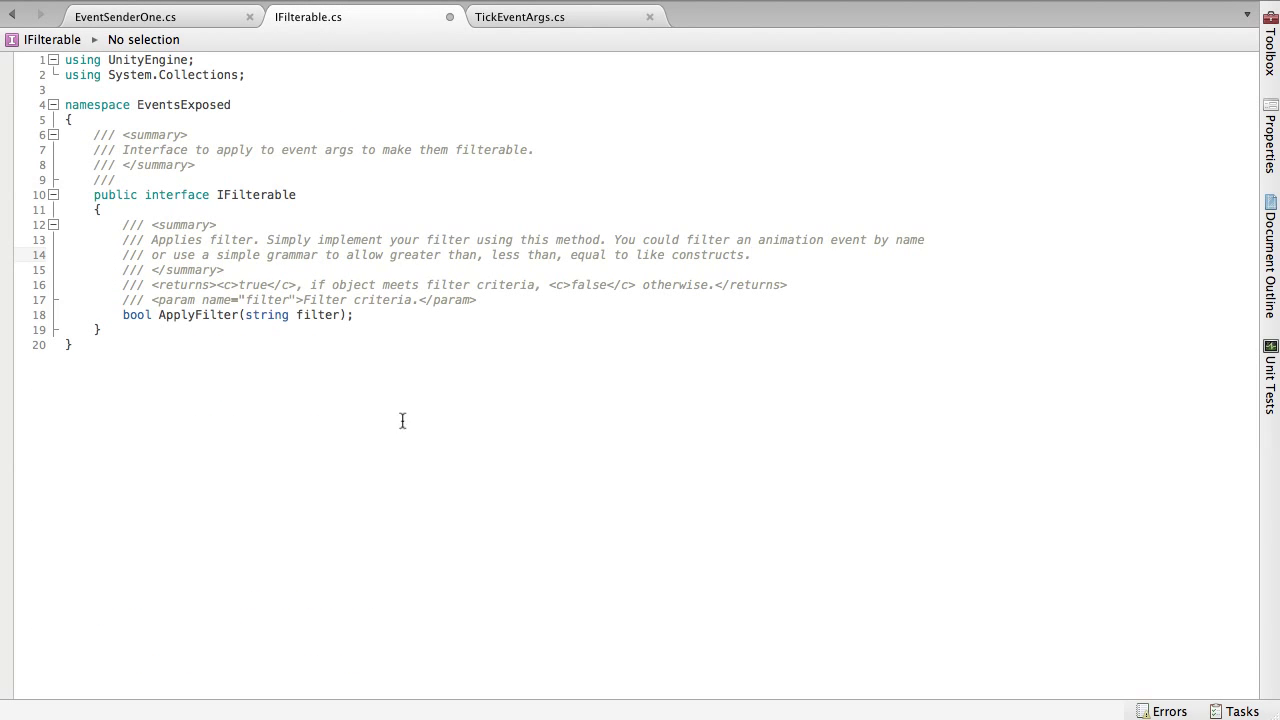
{"action": "left_click_drag", "start_coordinate": [245, 315], "coordinate": [343, 313]}
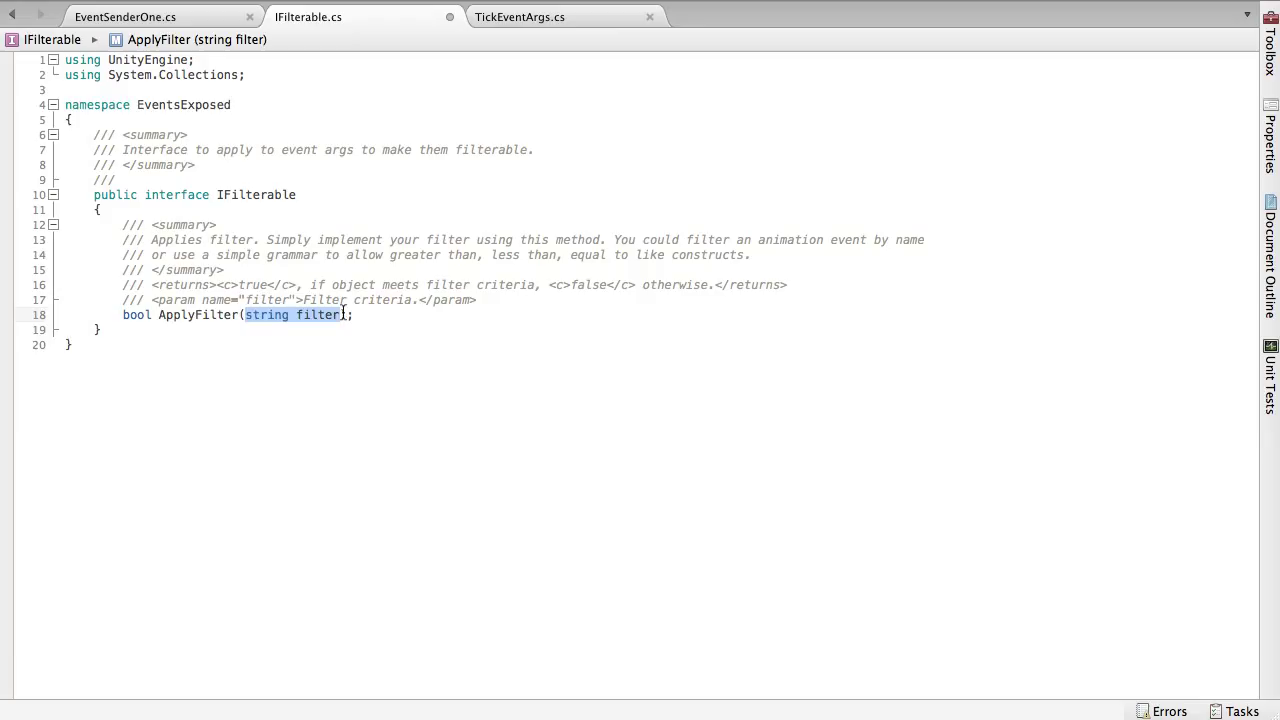
{"action": "double_click", "coordinate": [132, 316]}
{"action": "left_click", "coordinate": [195, 378]}
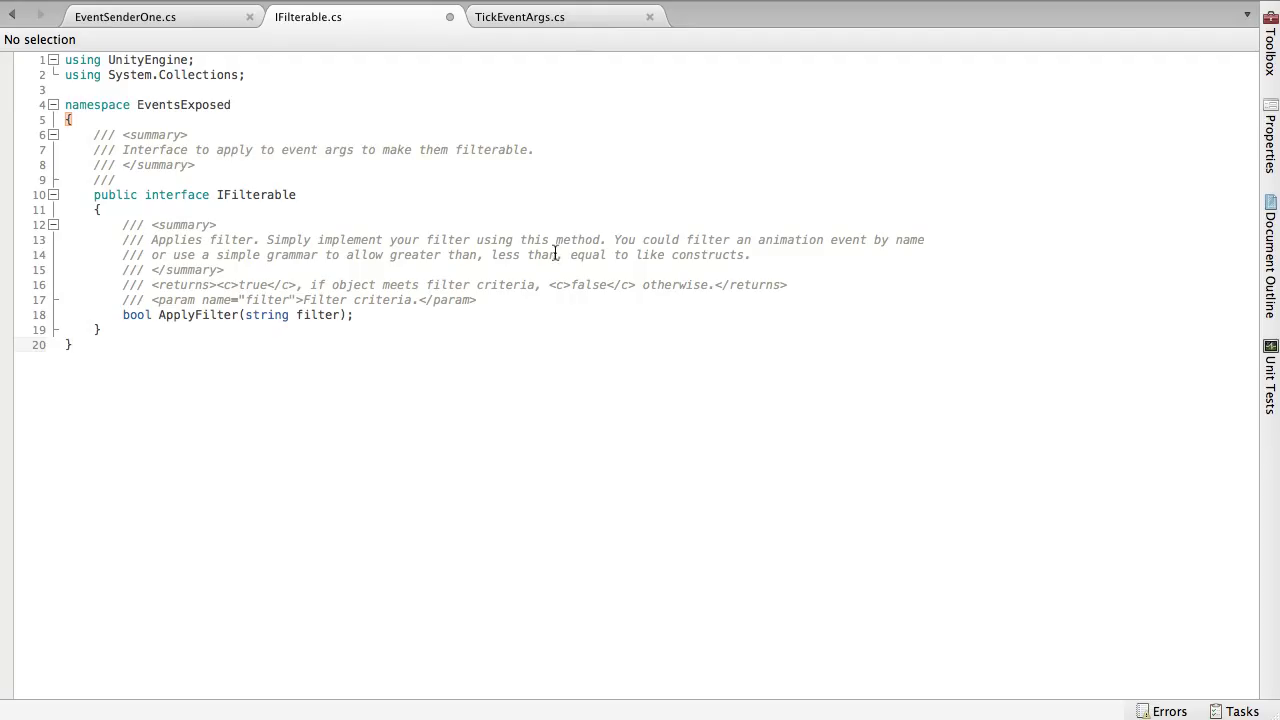
Show TickEventArgs.cs and highlight its System.EventArgs base and EventsExposed.IFilterable on line 7
{"action": "left_click", "coordinate": [551, 20]}
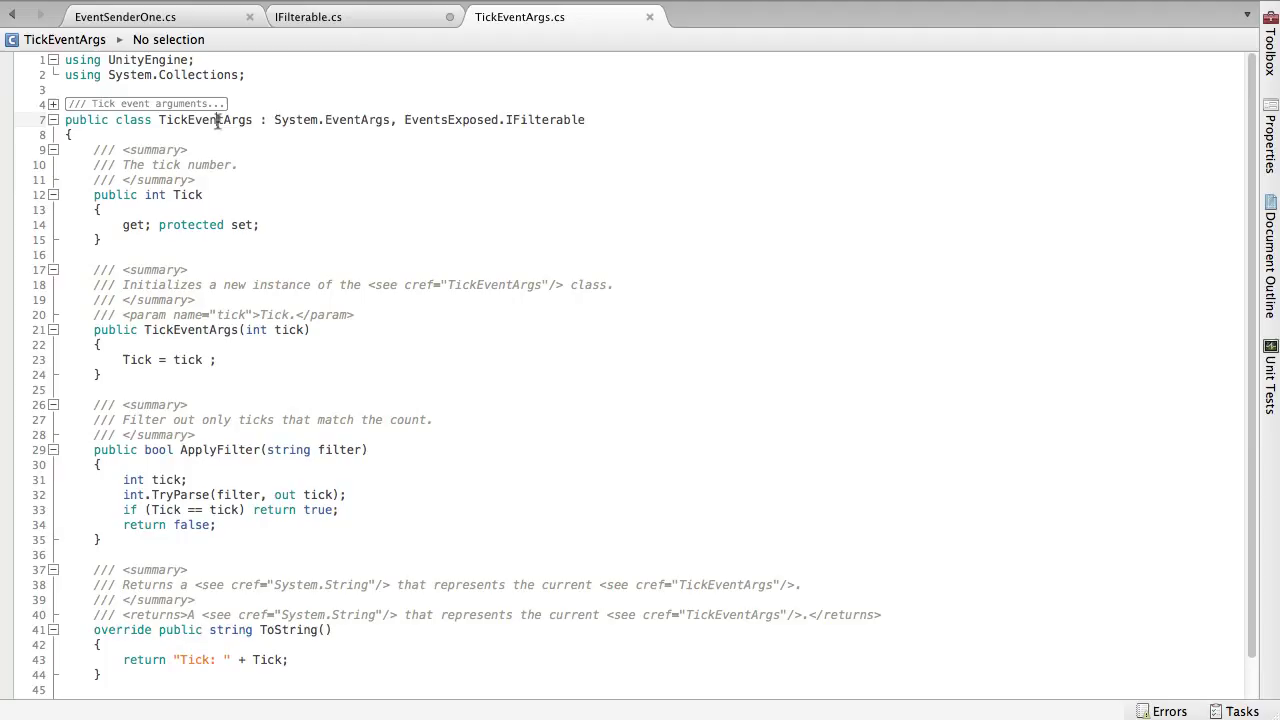
{"action": "left_click_drag", "start_coordinate": [272, 120], "coordinate": [620, 120]}
{"action": "left_click", "coordinate": [388, 120]}
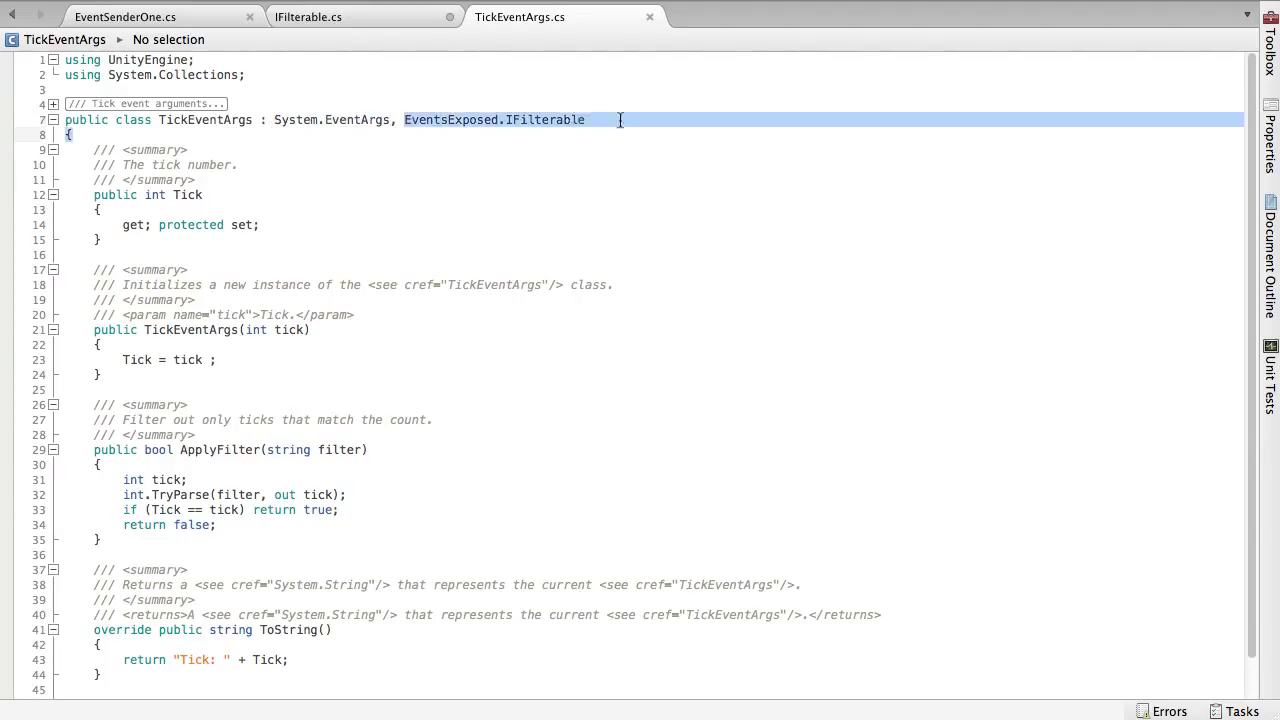
{"action": "left_click", "coordinate": [620, 120]}
{"action": "left_click_drag", "start_coordinate": [395, 120], "coordinate": [592, 120]}
{"action": "left_click", "coordinate": [592, 120]}
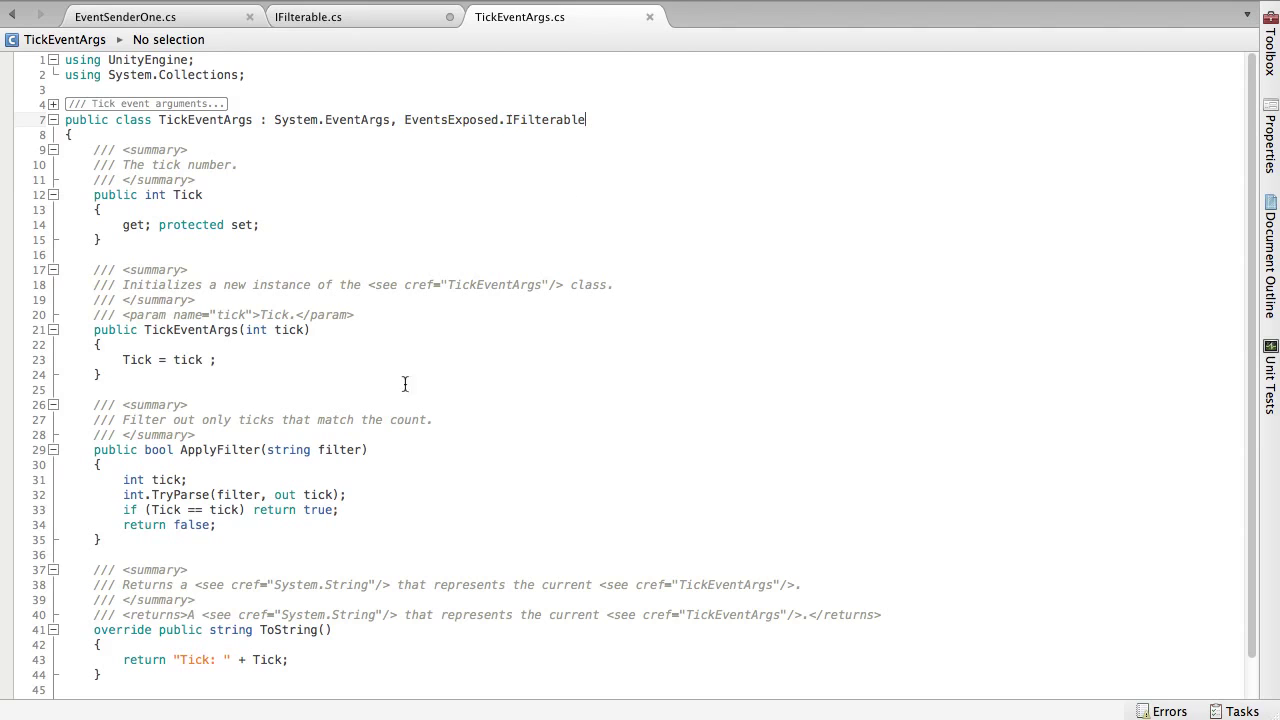
Highlight the ApplyFilter method, its Tick comparison on line 33, and the Tick property definition
{"action": "scroll", "coordinate": [405, 384], "scroll_direction": "down", "scroll_amount": 1}
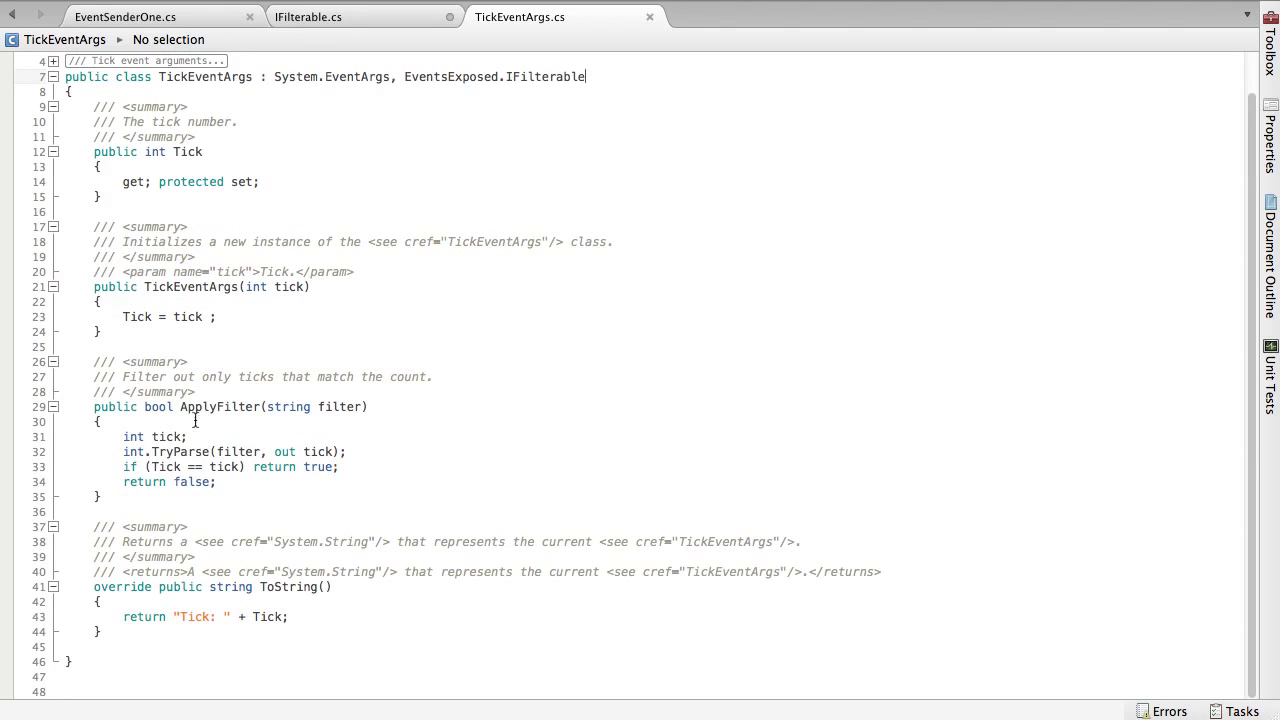
{"action": "double_click", "coordinate": [220, 406]}
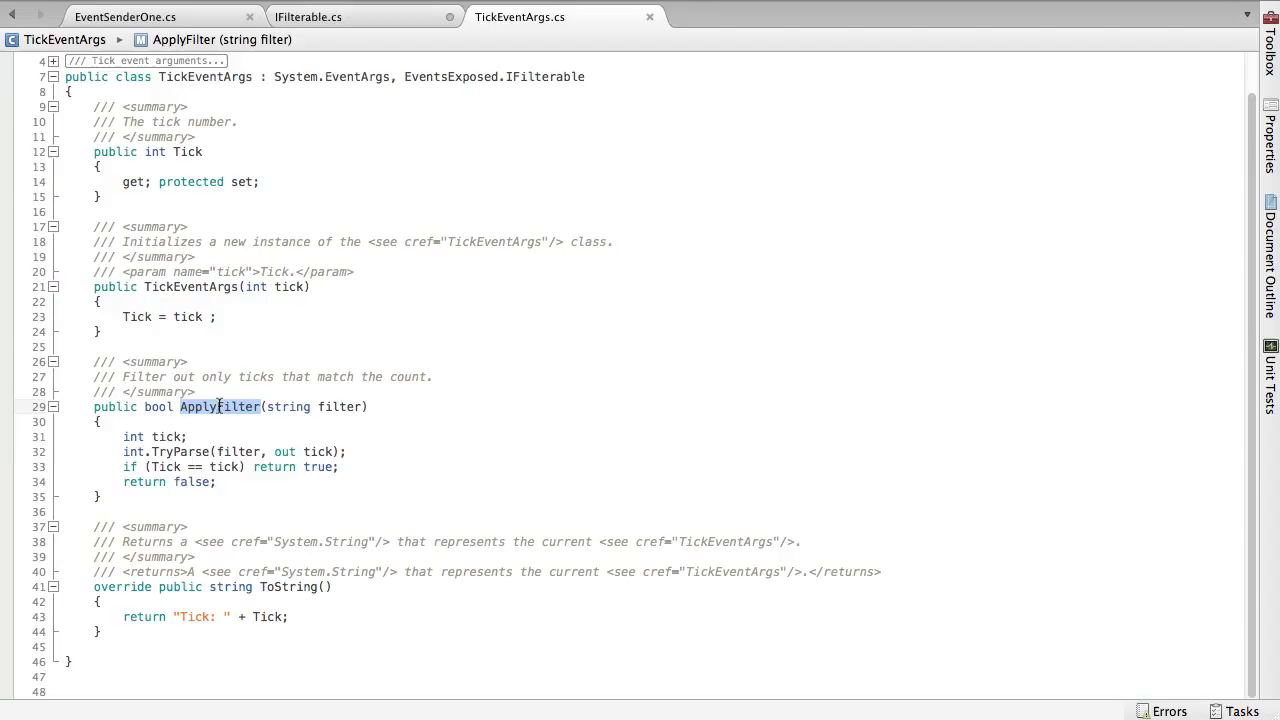
{"action": "left_click", "coordinate": [290, 407]}
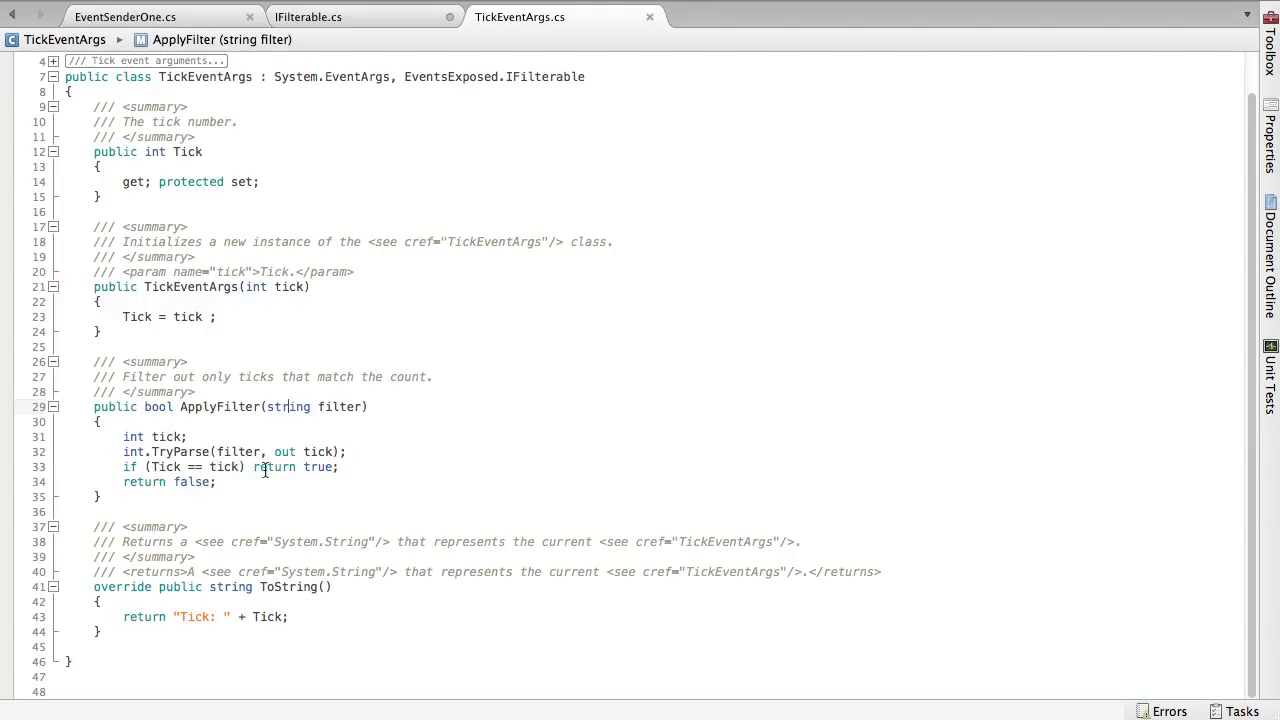
{"action": "double_click", "coordinate": [166, 467]}
{"action": "scroll", "coordinate": [277, 483], "scroll_direction": "up", "scroll_amount": 1}
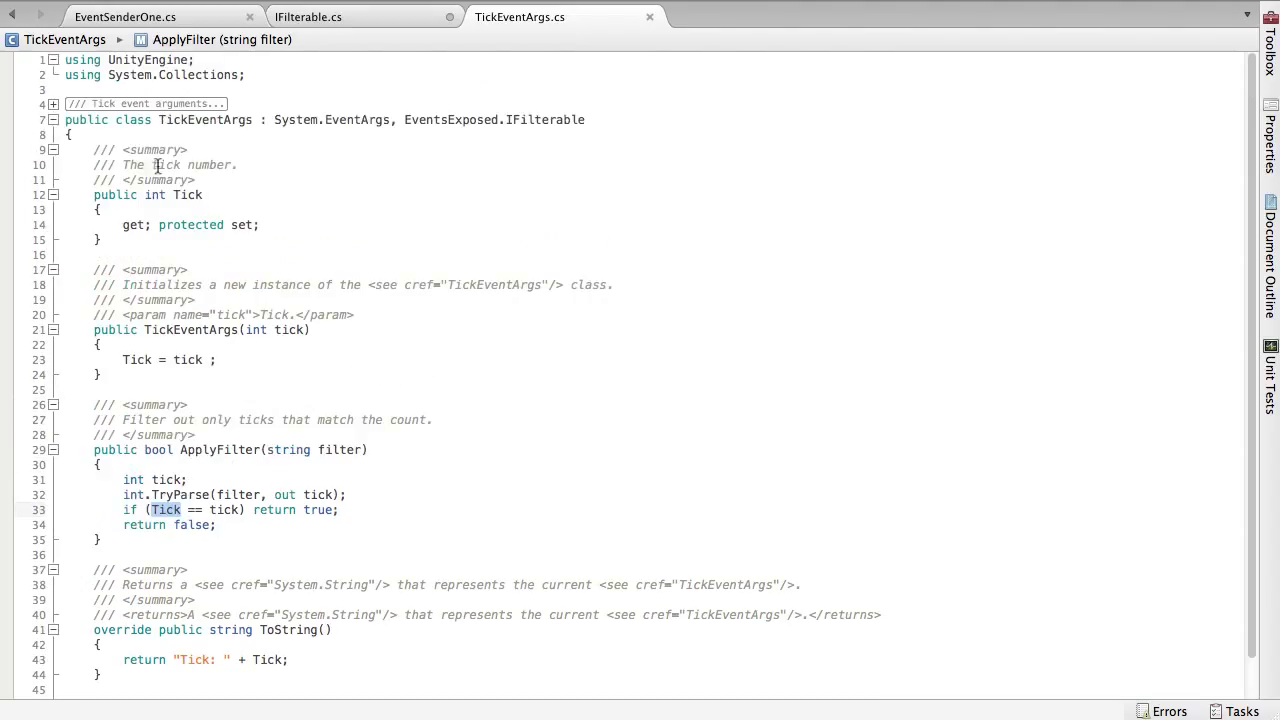
{"action": "left_click", "coordinate": [214, 197]}
{"action": "left_click", "coordinate": [290, 240]}
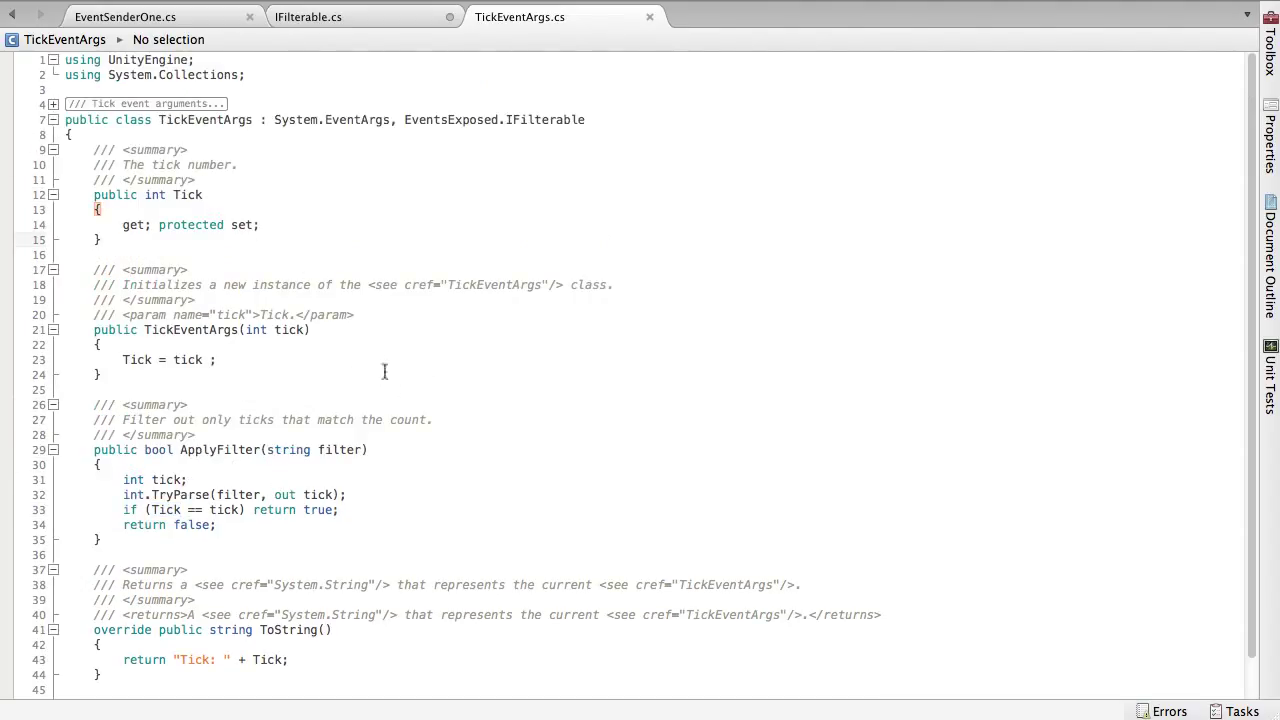